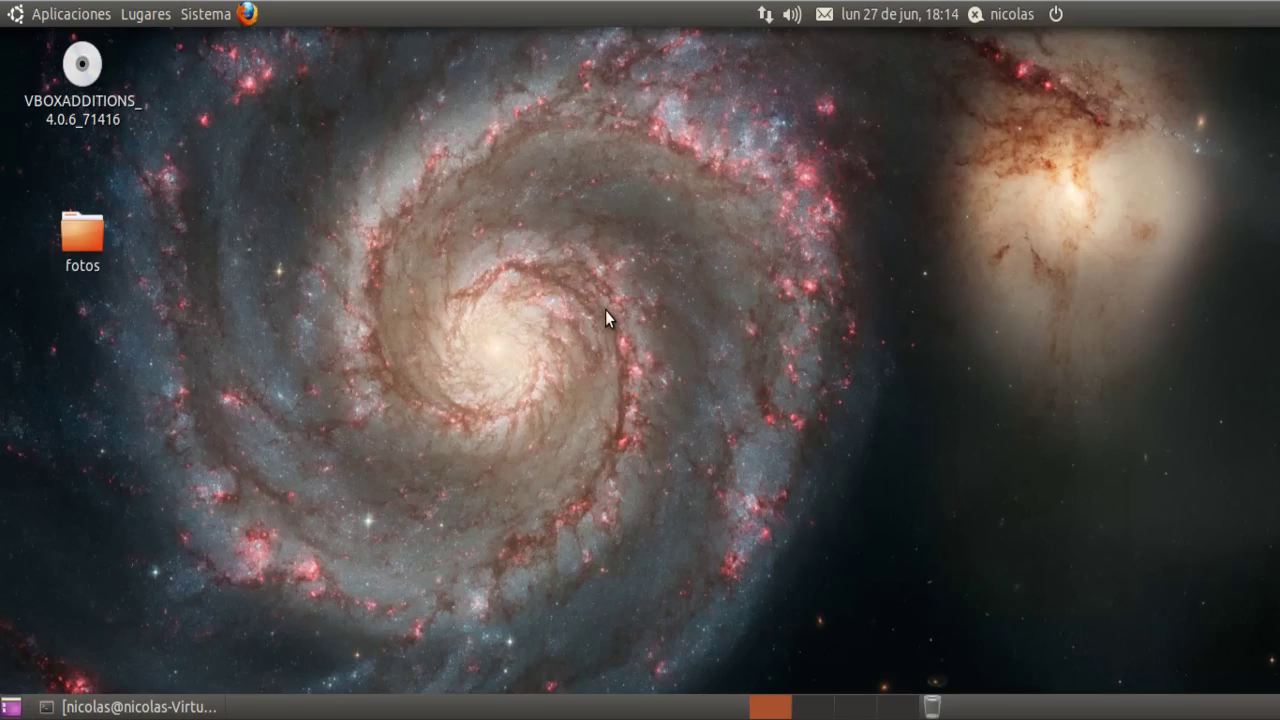
Check the workspaces, open and close Firefox, then move the terminal and minimize it.
key("super+e")
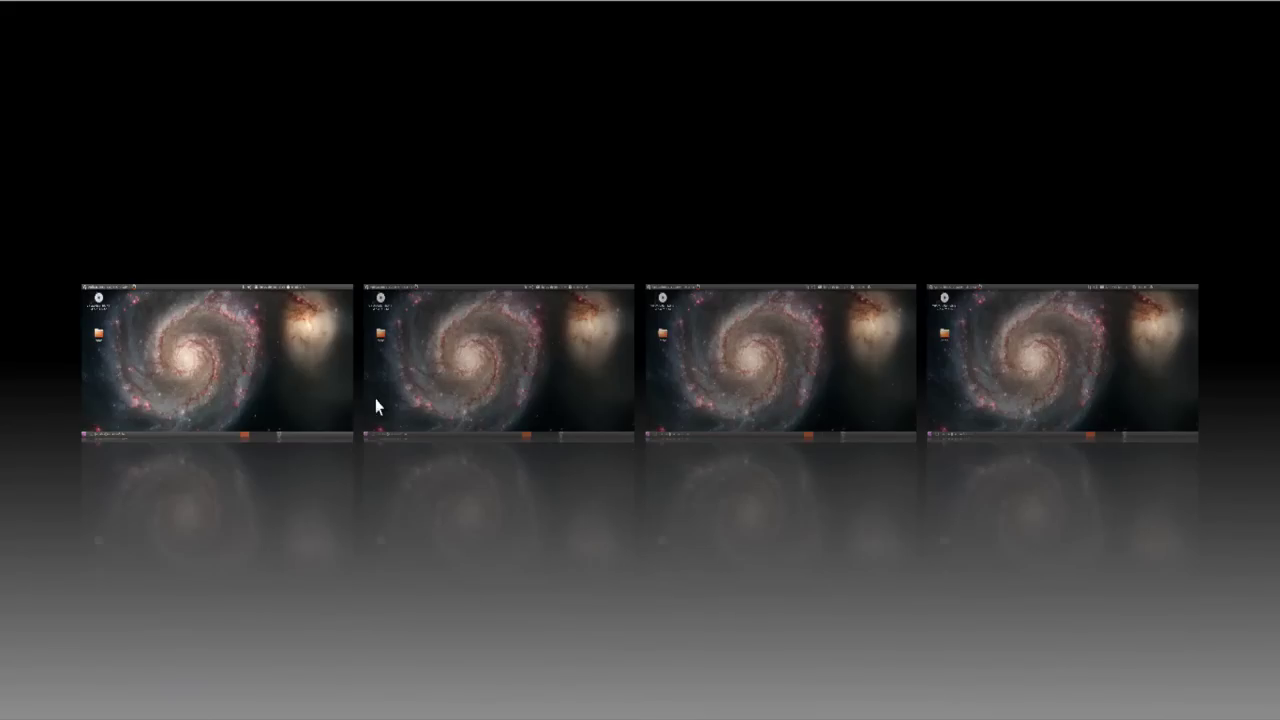
left_click(292, 303)
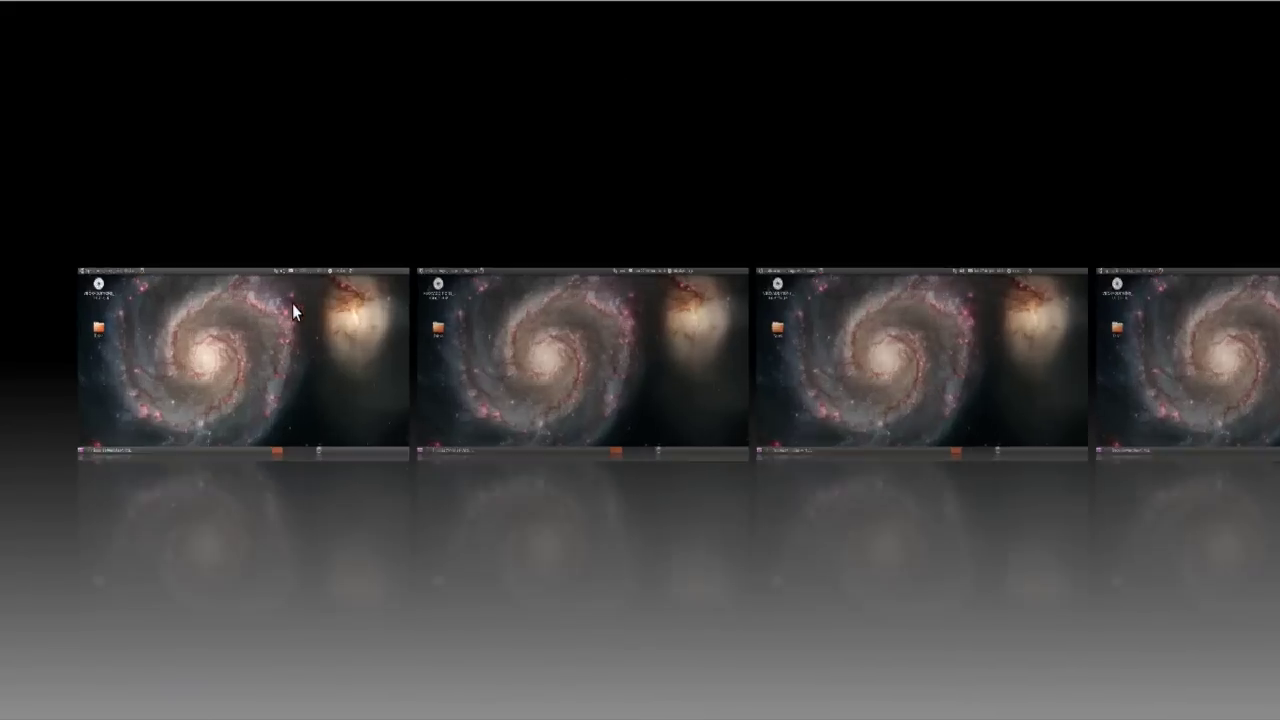
left_click(248, 14)
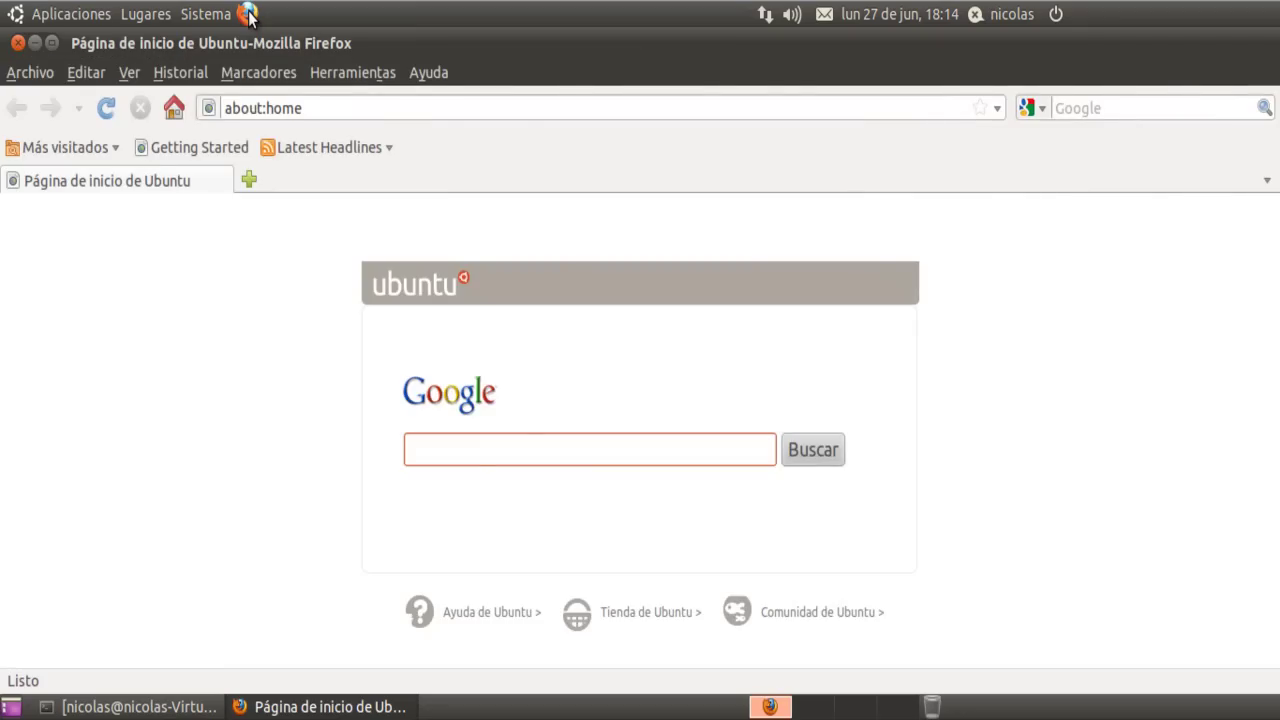
left_click(15, 43)
left_click_drag(326, 65, 605, 311)
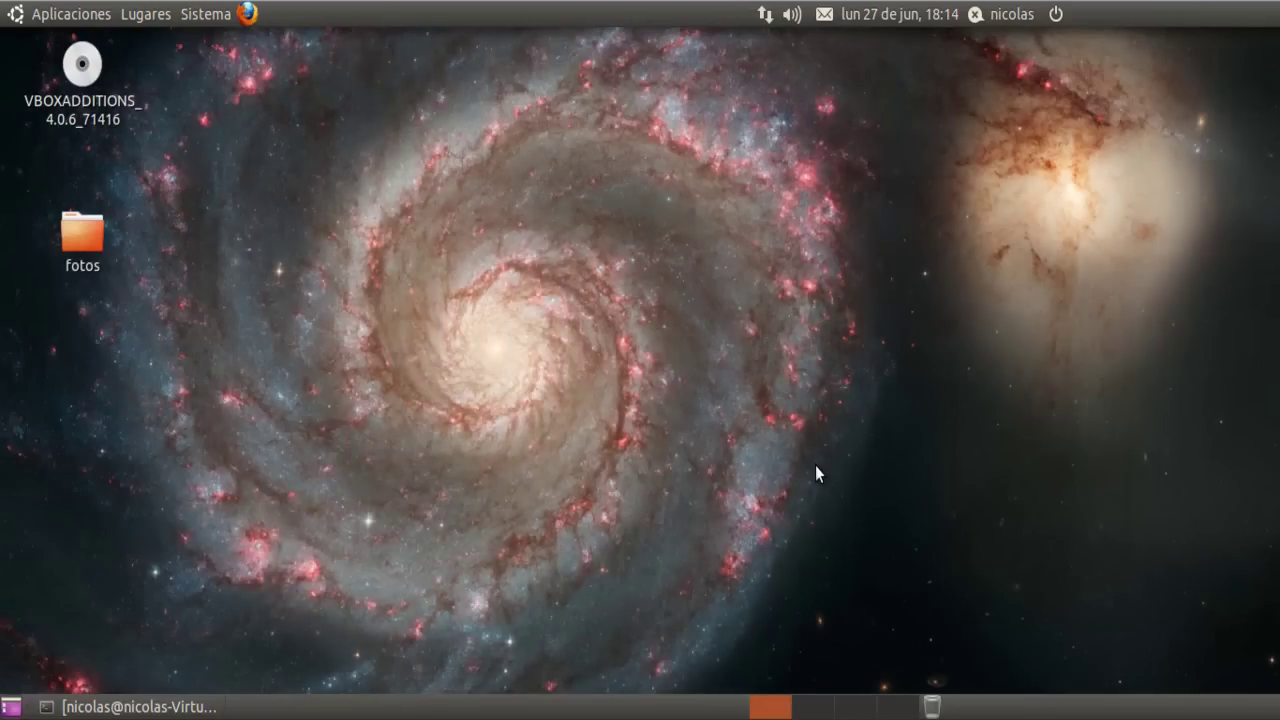
left_click(131, 707)
left_click_drag(674, 90, 885, 98)
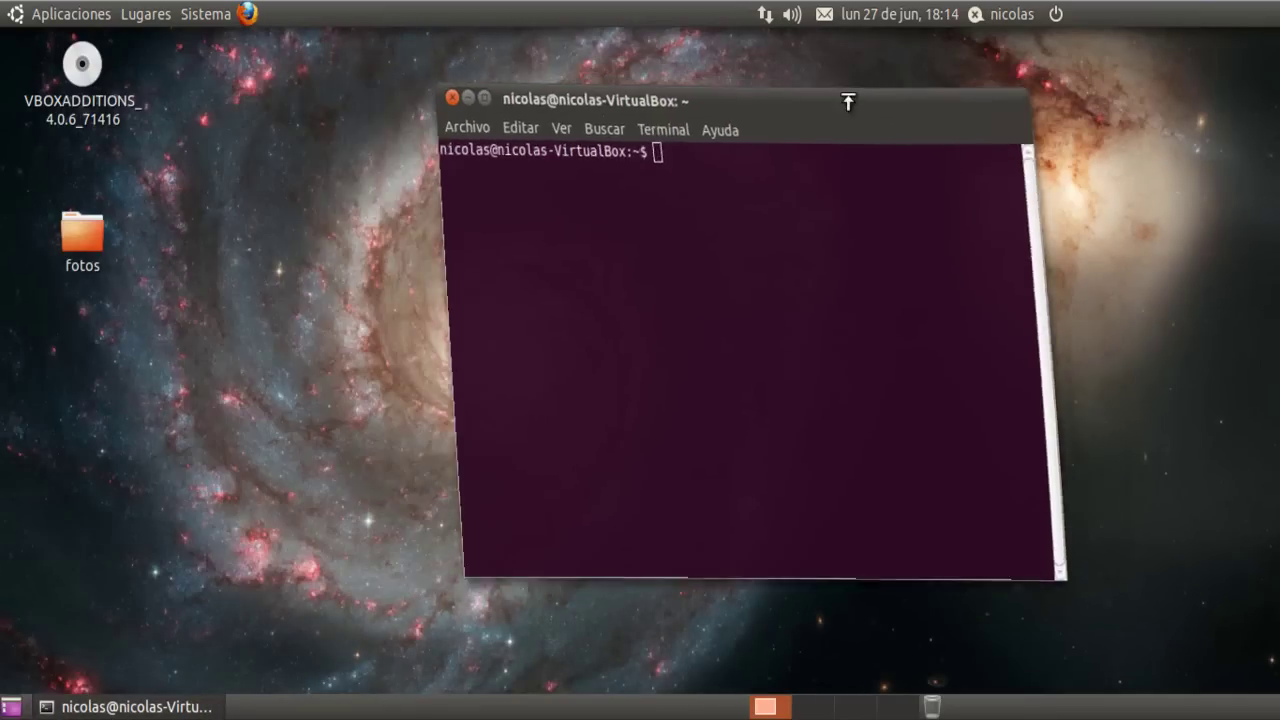
left_click(420, 110)
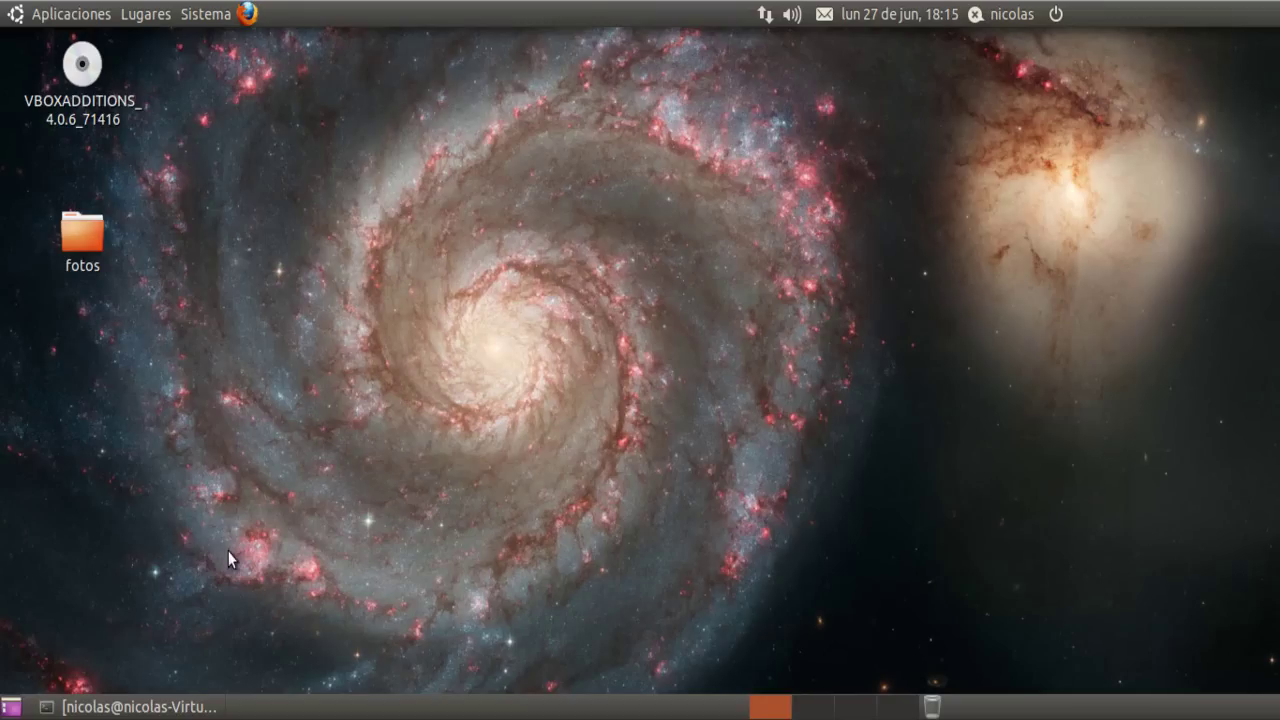
Type 'sudo apt-get install gimp' in the restored terminal and highlight each word.
left_click(195, 710)
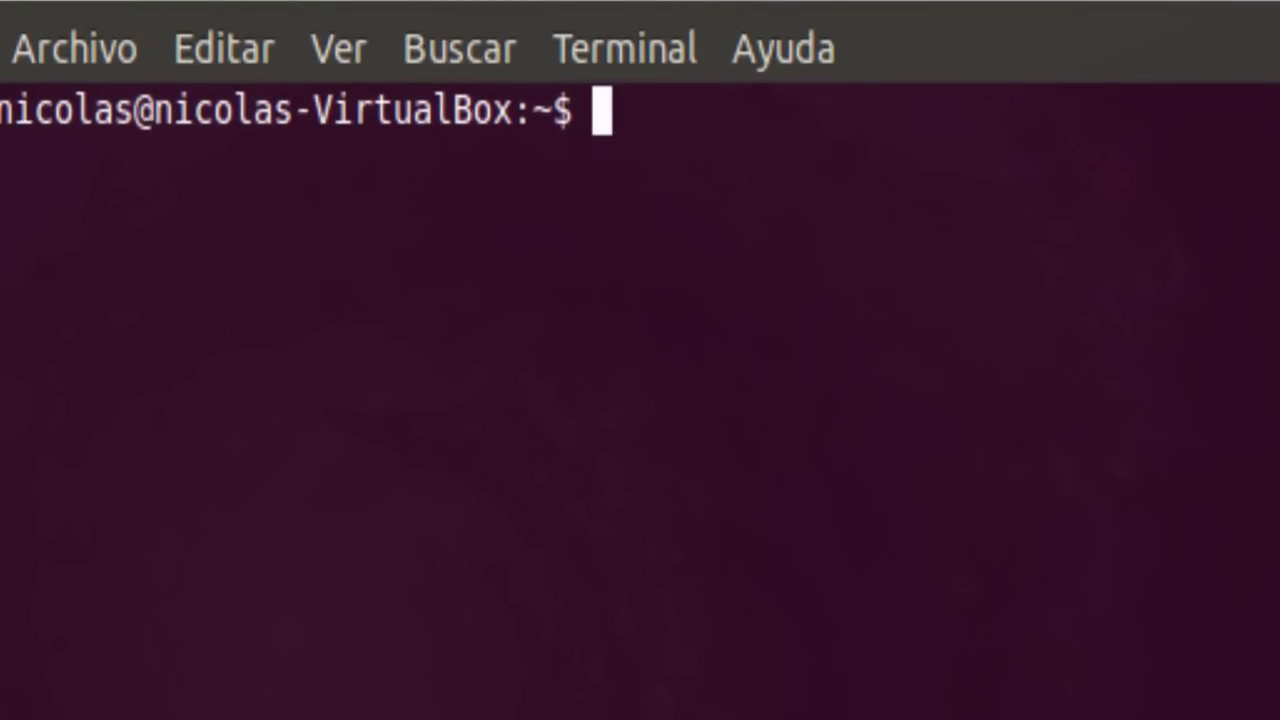
type("sudo apt-get ")
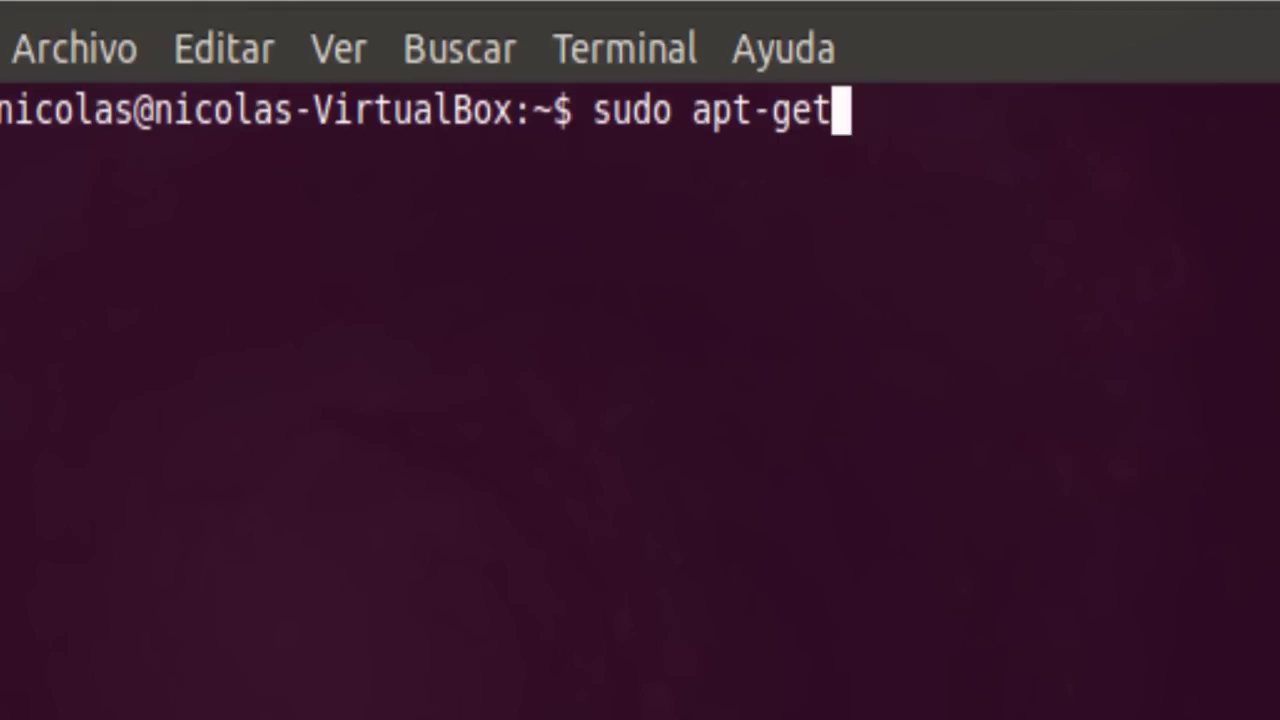
type("install ")
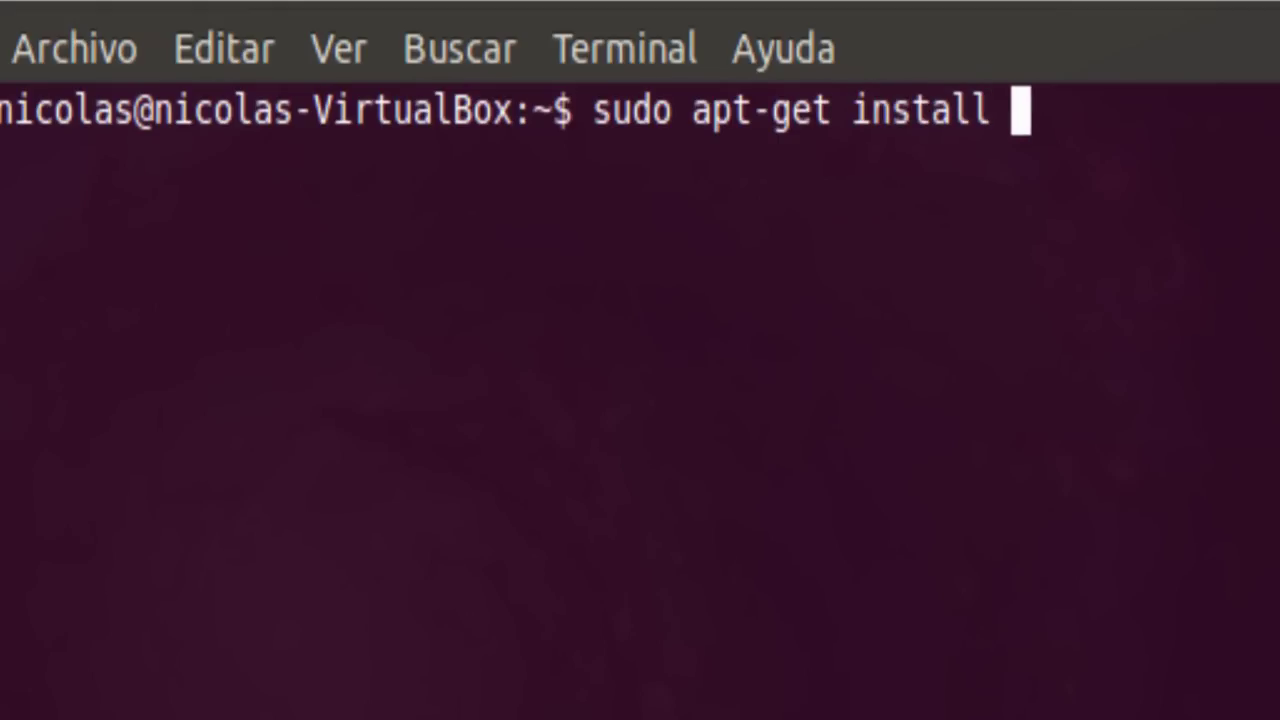
type("gimp")
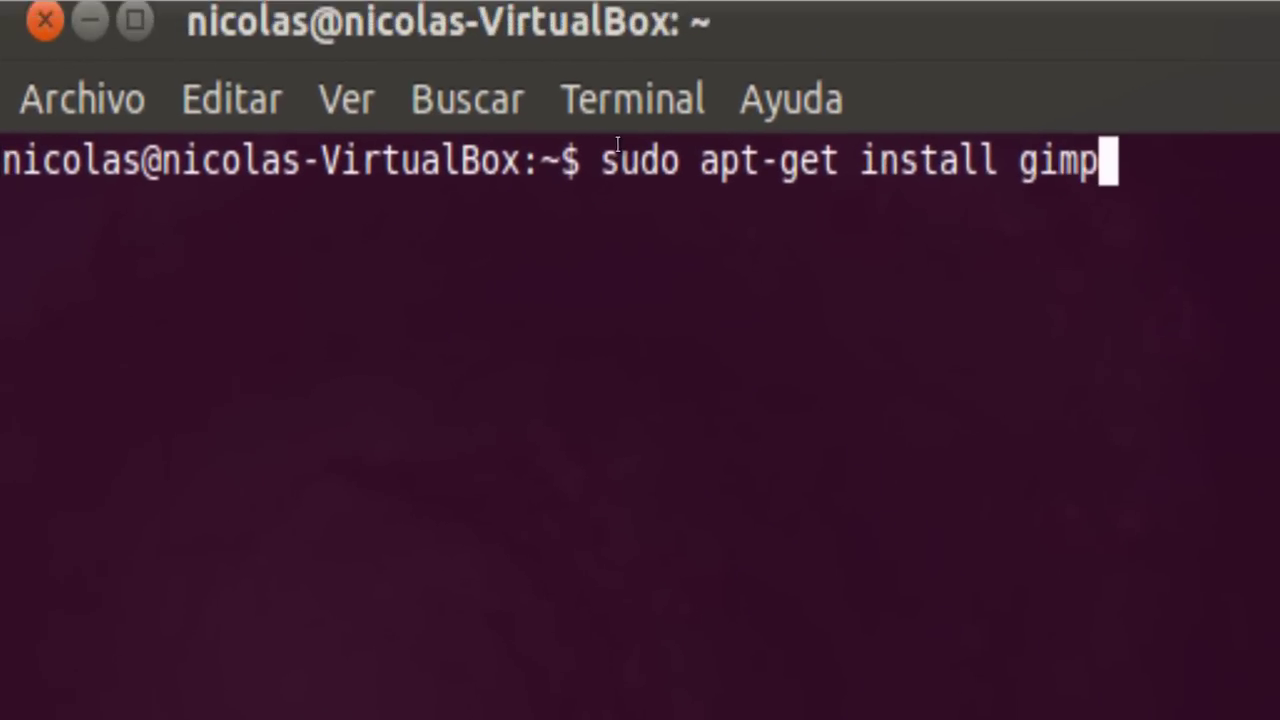
left_click_drag(662, 152, 612, 152)
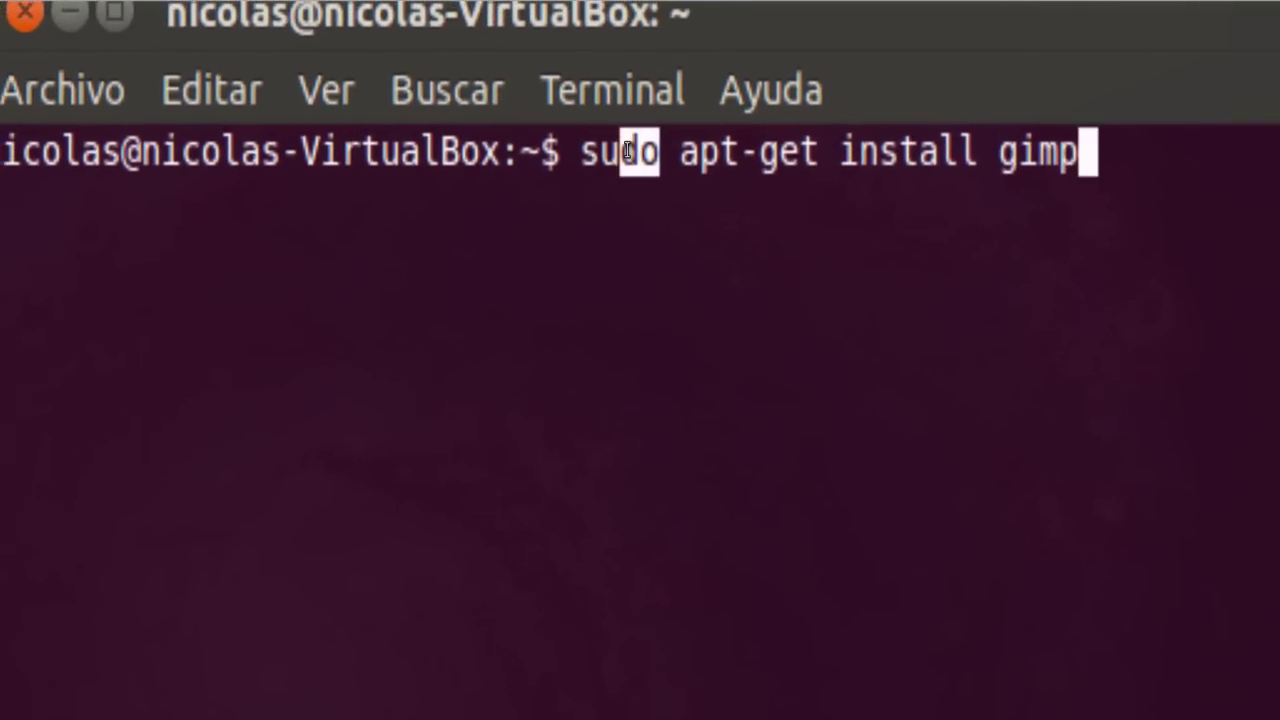
left_click_drag(710, 152, 804, 152)
left_click_drag(686, 148, 743, 150)
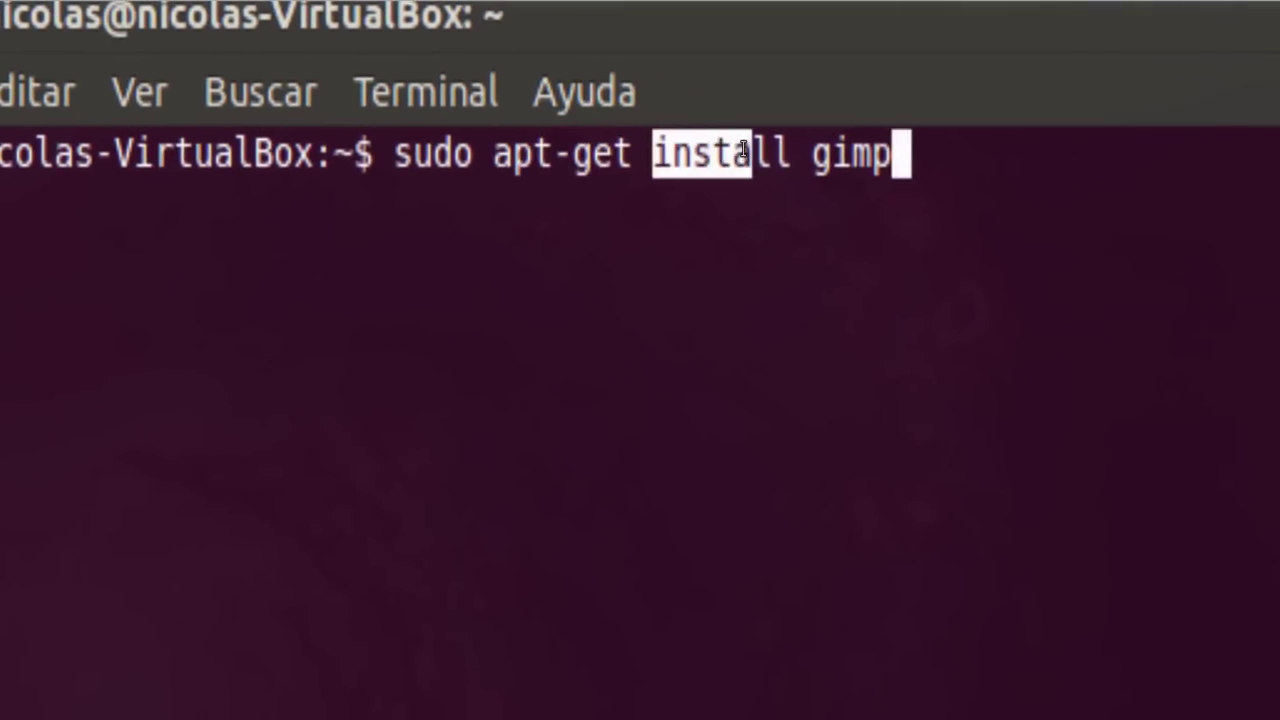
left_click_drag(493, 152, 1040, 152)
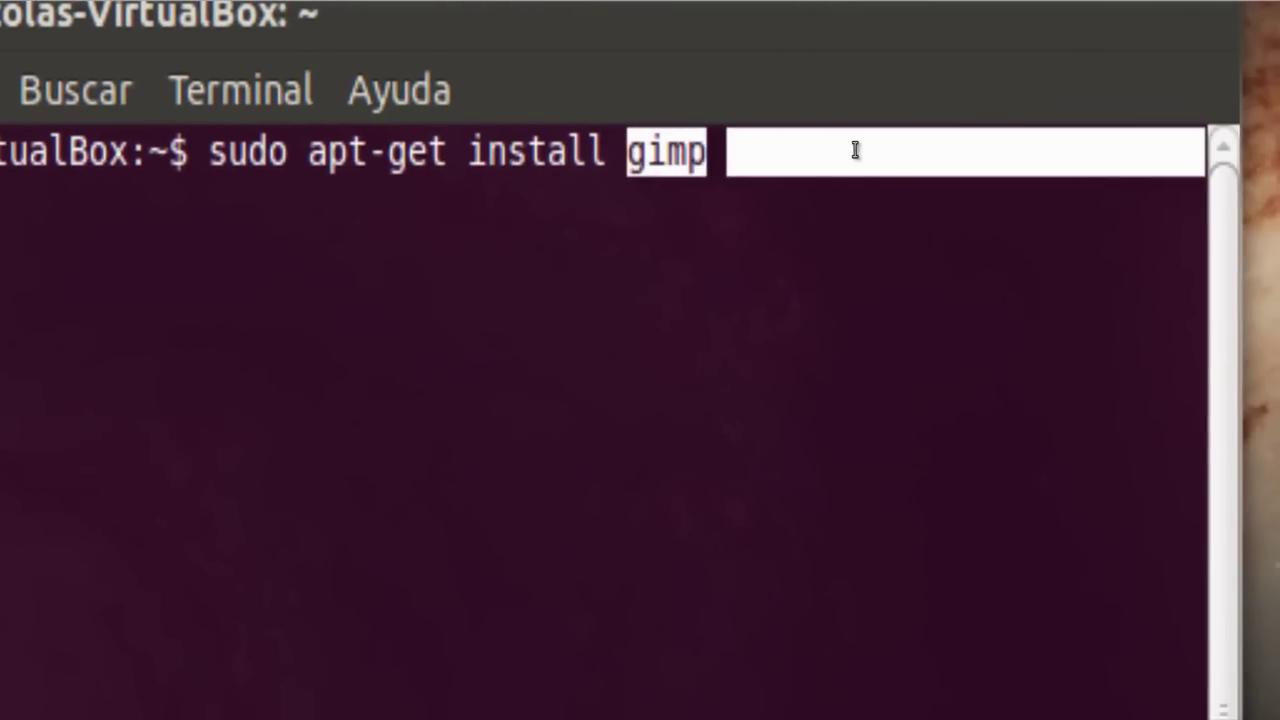
left_click(855, 150)
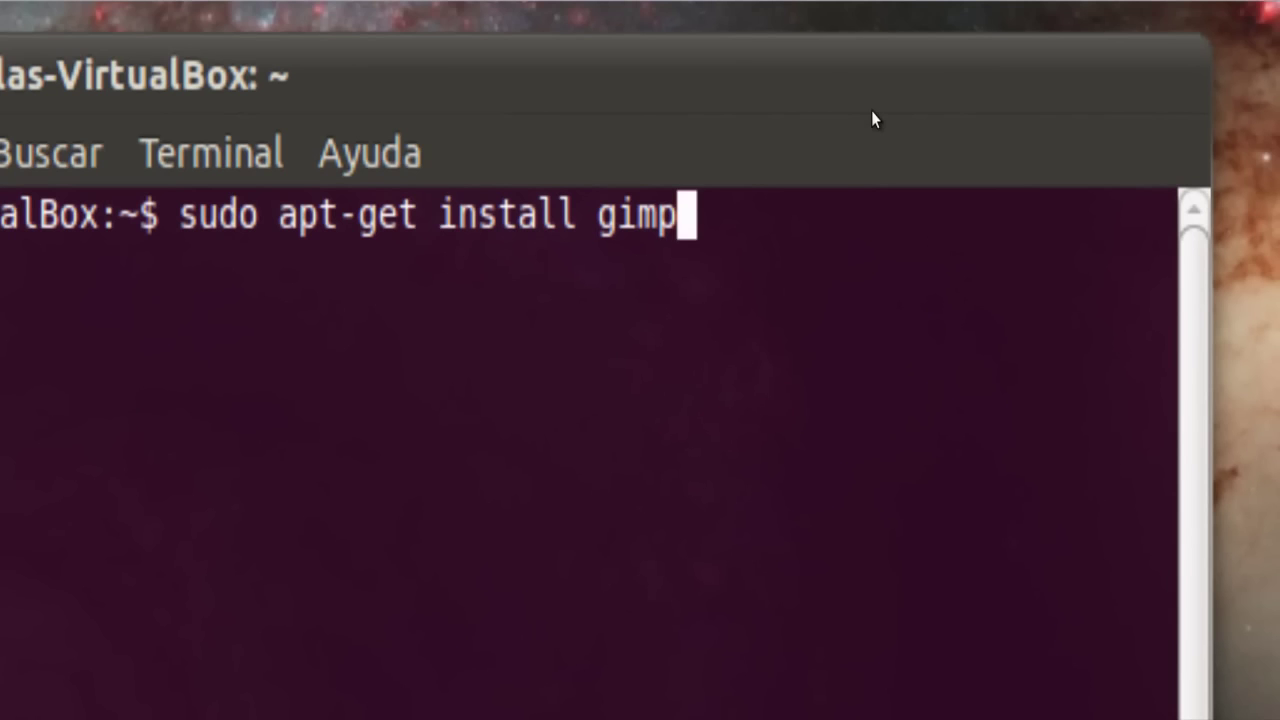
Run the GIMP install command and answer 's' to continue the installation.
key("Return")
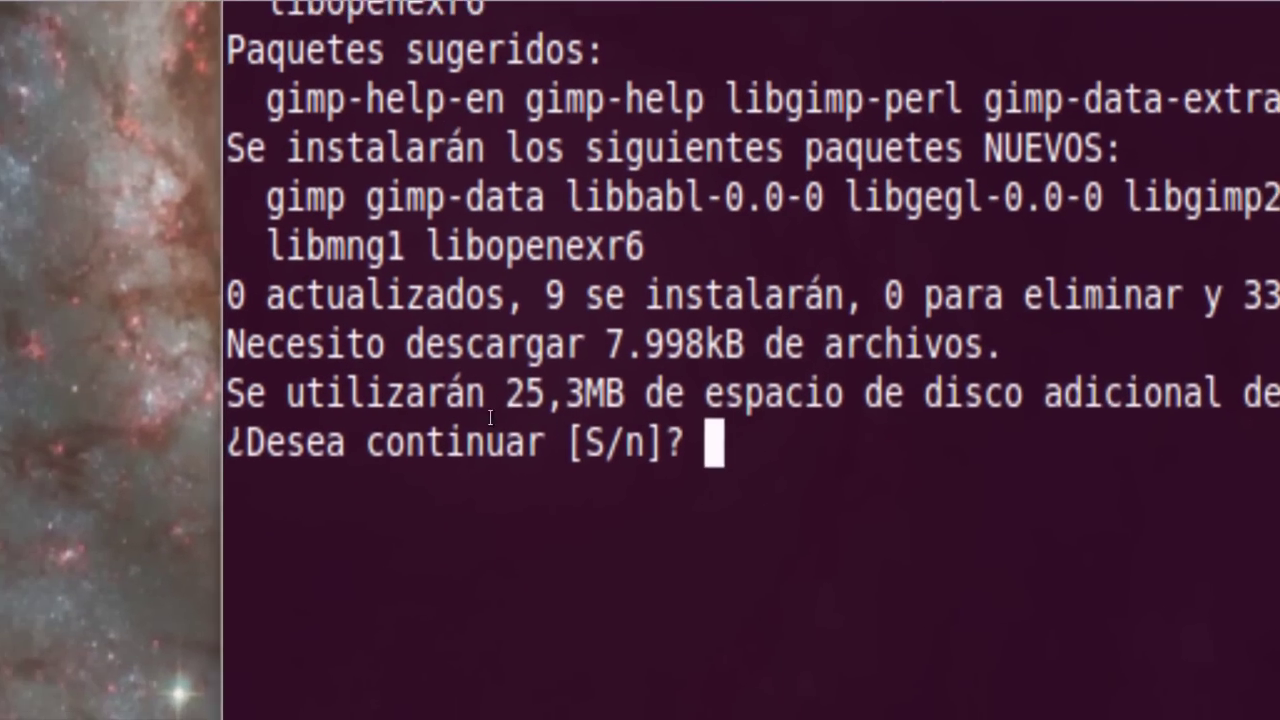
left_click_drag(512, 399, 630, 451)
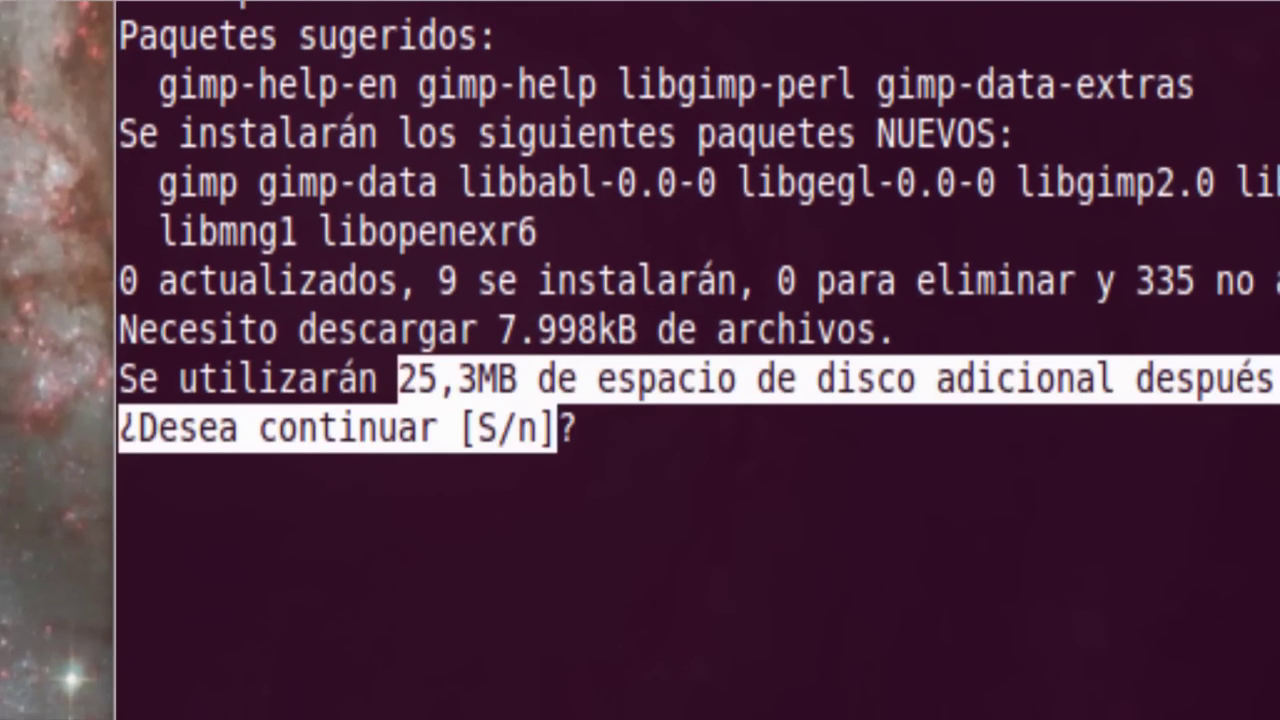
type("s")
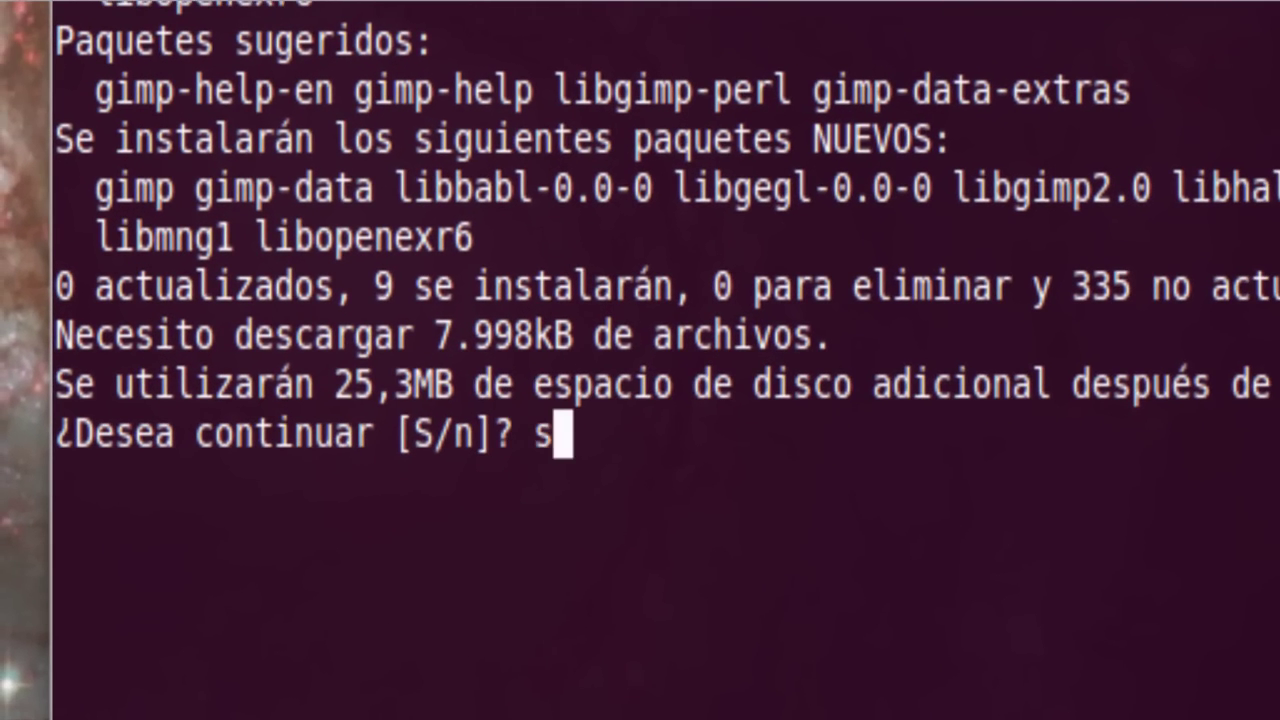
key("Return")
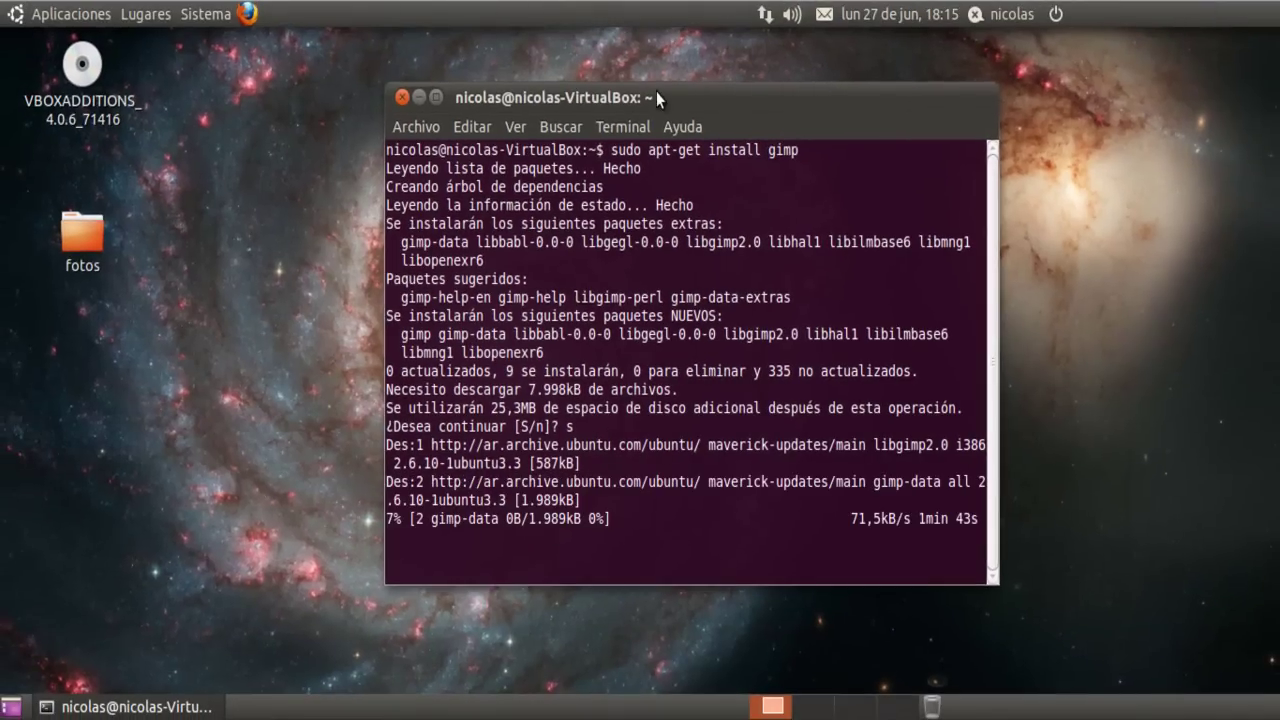
Once installation finishes back at the prompt, close the terminal window.
left_click_drag(656, 91, 648, 39)
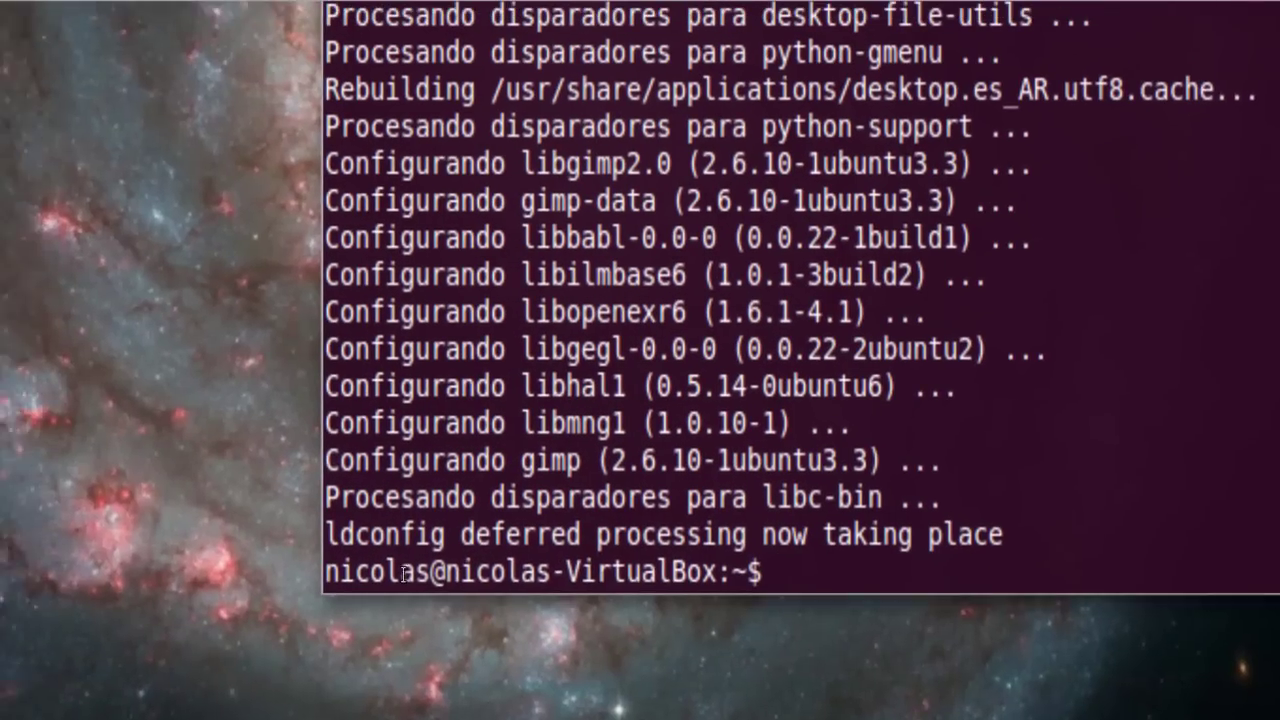
left_click_drag(403, 572, 702, 572)
left_click(672, 572)
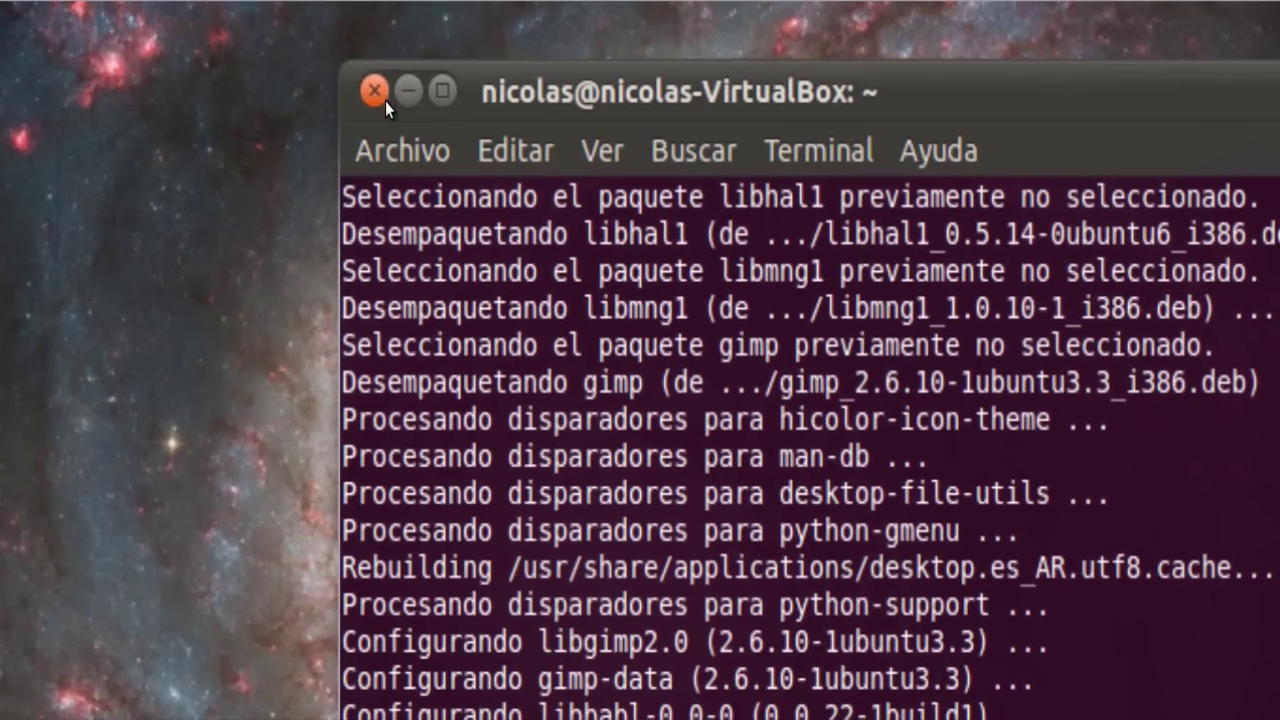
left_click(384, 99)
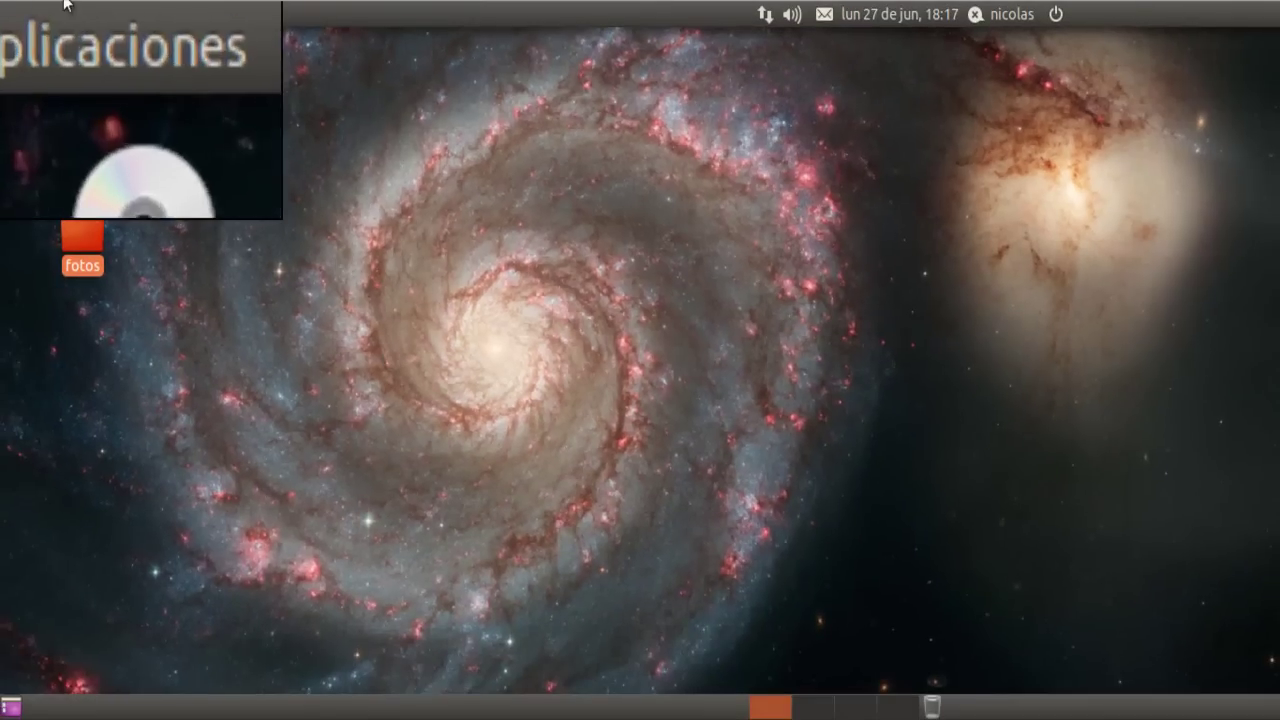
Start GIMP Image Editor from the Aplicaciones > Gráficos menu.
left_click(57, 25)
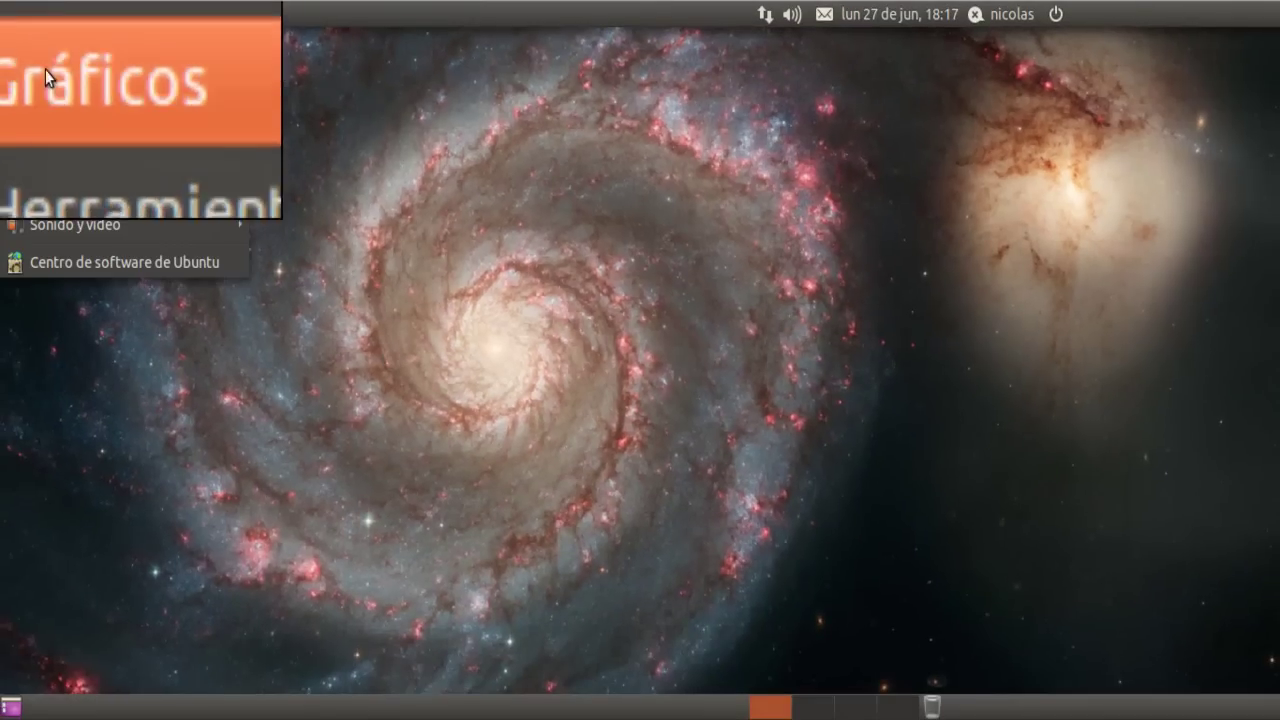
mouse_move(57, 72)
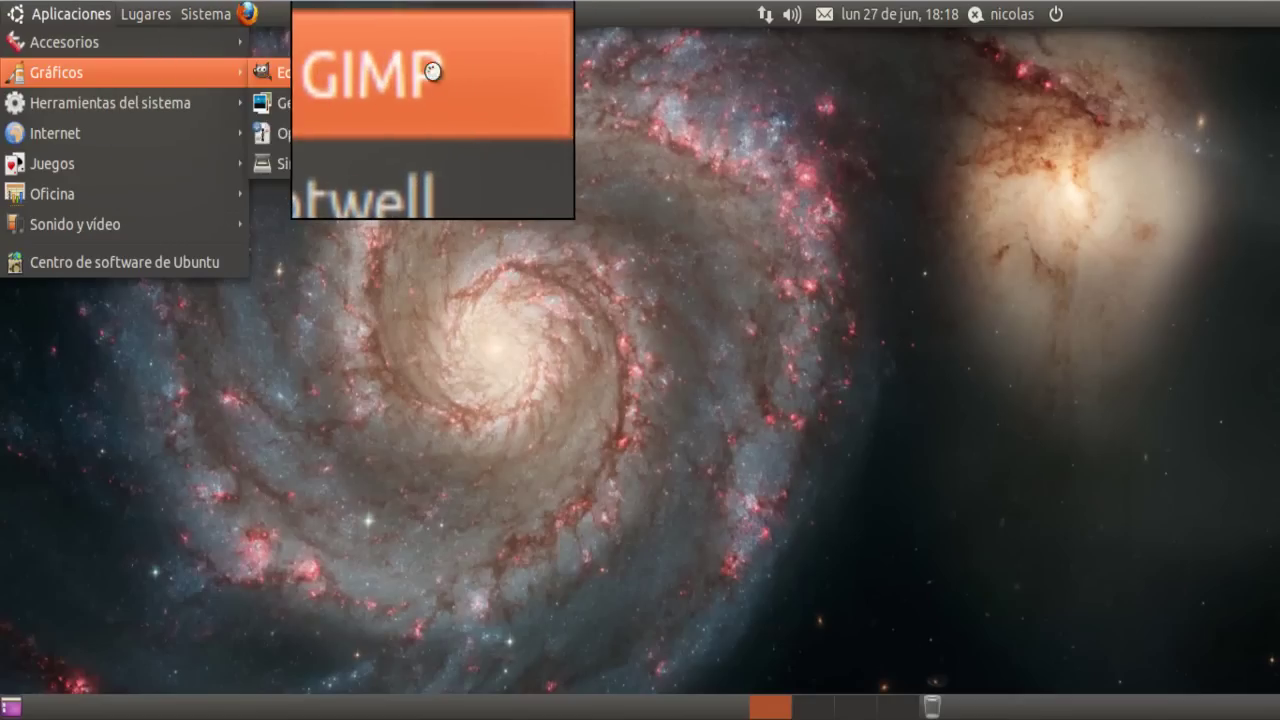
left_click(428, 72)
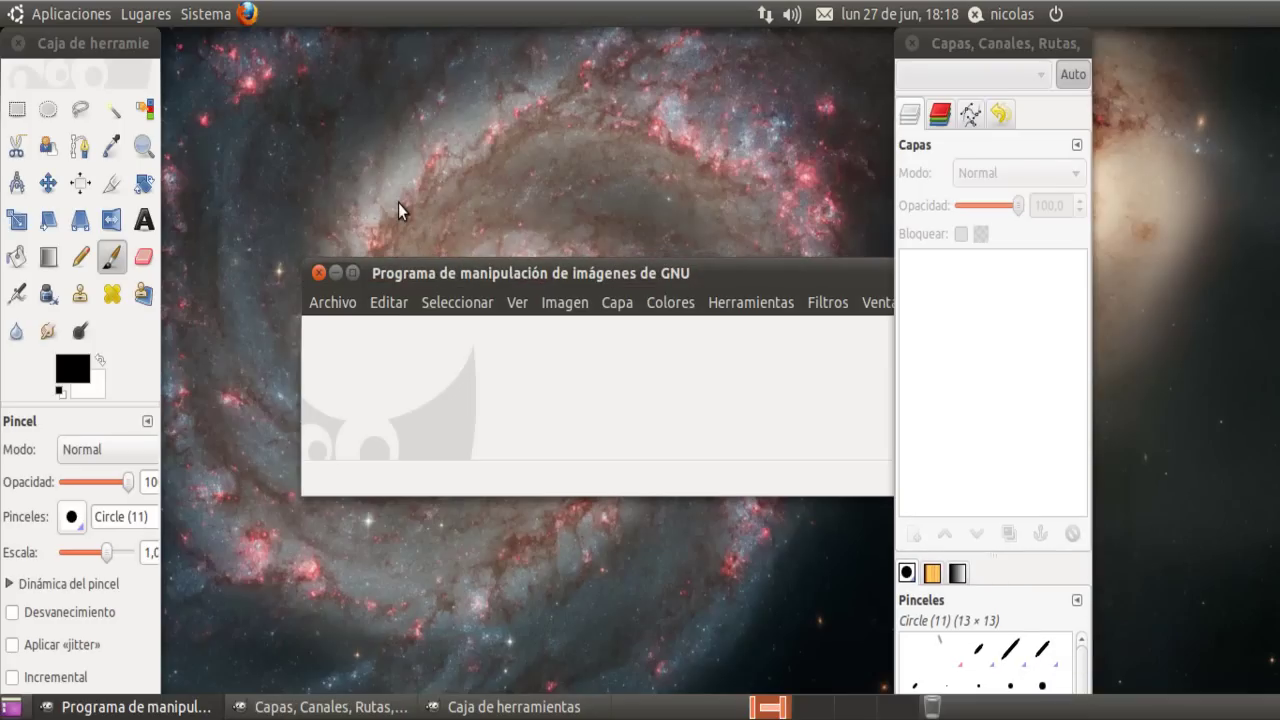
Reposition the GIMP main window, layers dock and toolbox, and select the desktop fotos folder.
left_click_drag(561, 266, 500, 175)
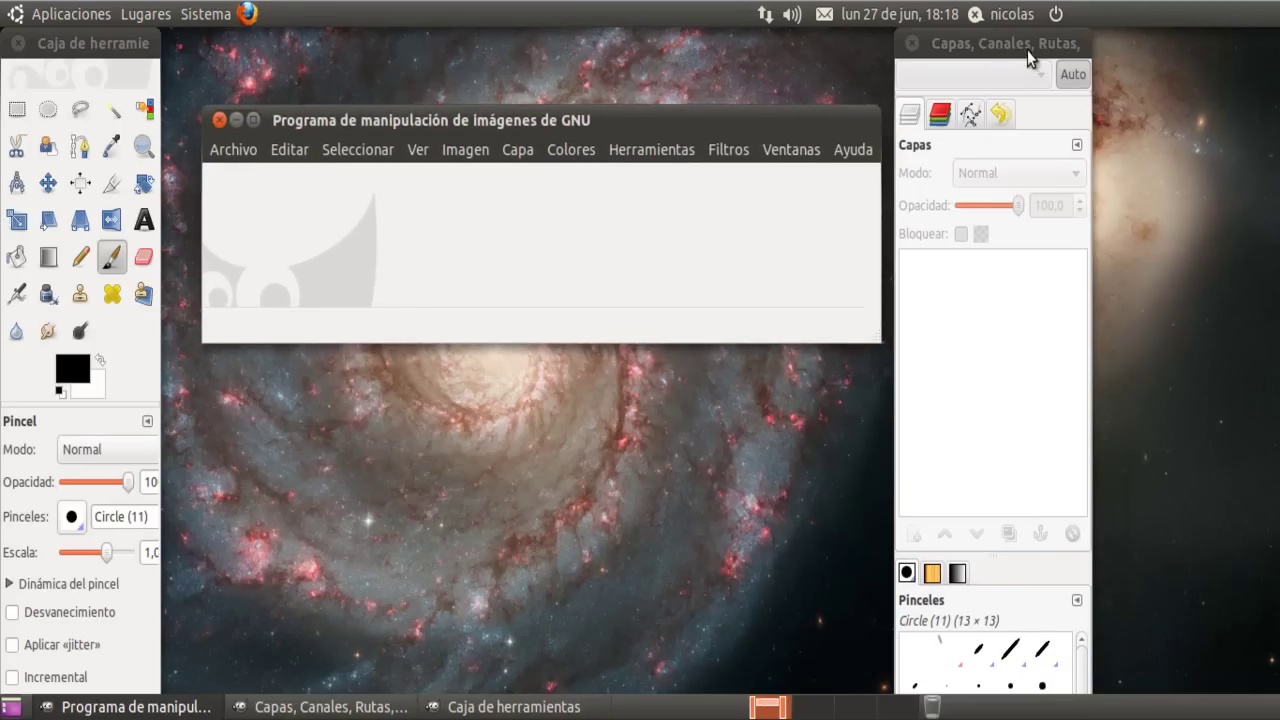
left_click_drag(1034, 45, 1194, 45)
left_click_drag(323, 120, 441, 87)
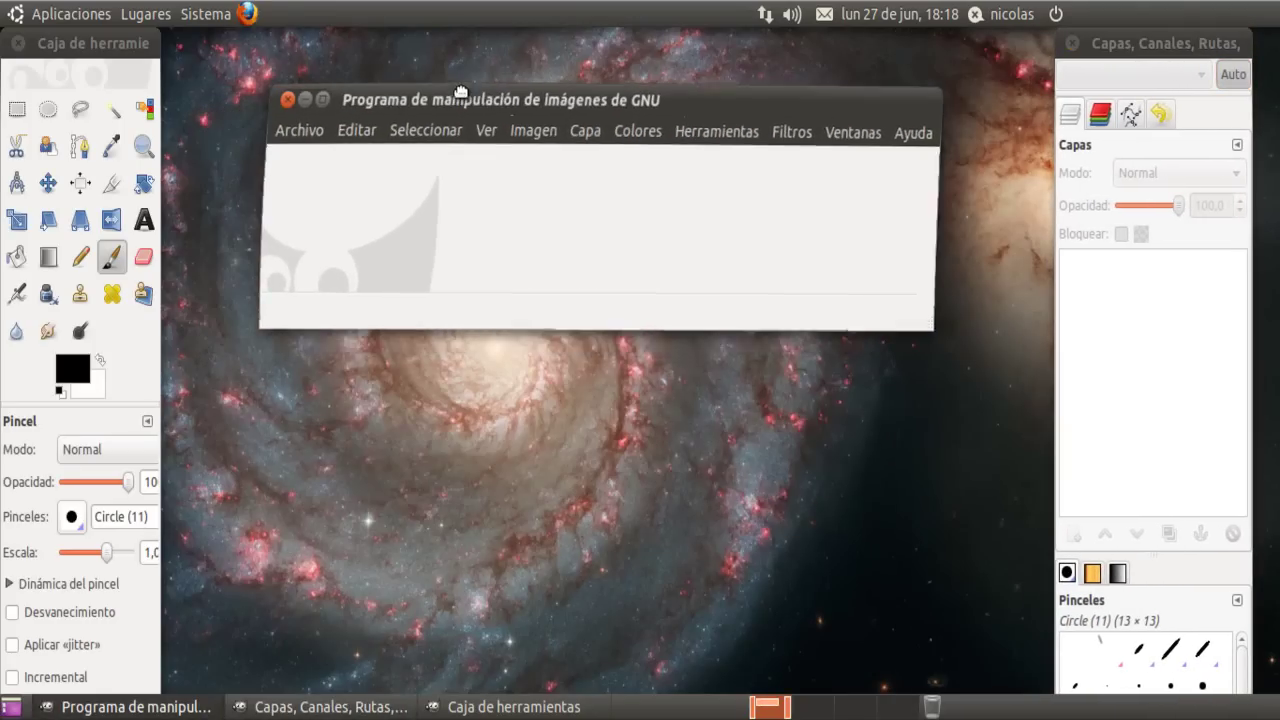
left_click_drag(88, 43, 178, 38)
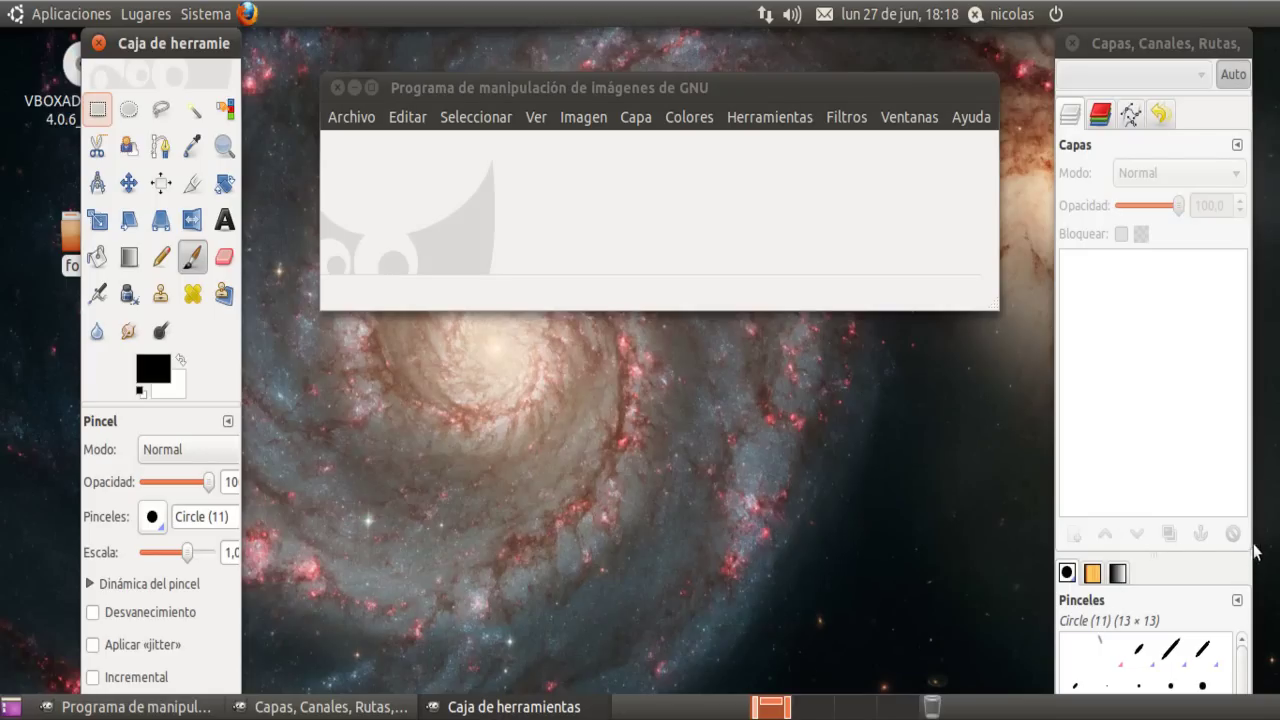
left_click(74, 262)
Open the fotos folder in Nautilus and drag fd.jpeg into GIMP.
double_click(74, 262)
mouse_move(543, 58)
left_mouse_down()
mouse_move(806, 103)
mouse_move(671, 78)
left_mouse_up()
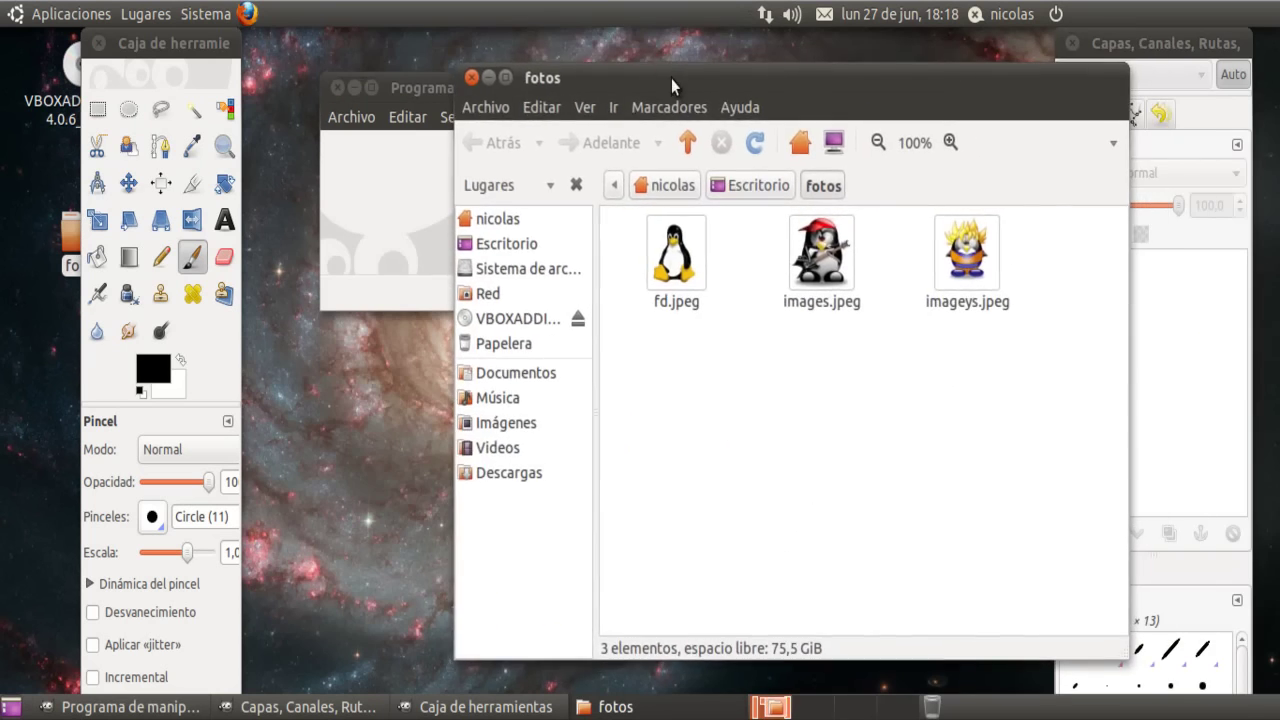
double_click(671, 78)
left_click_drag(486, 86, 1013, 139)
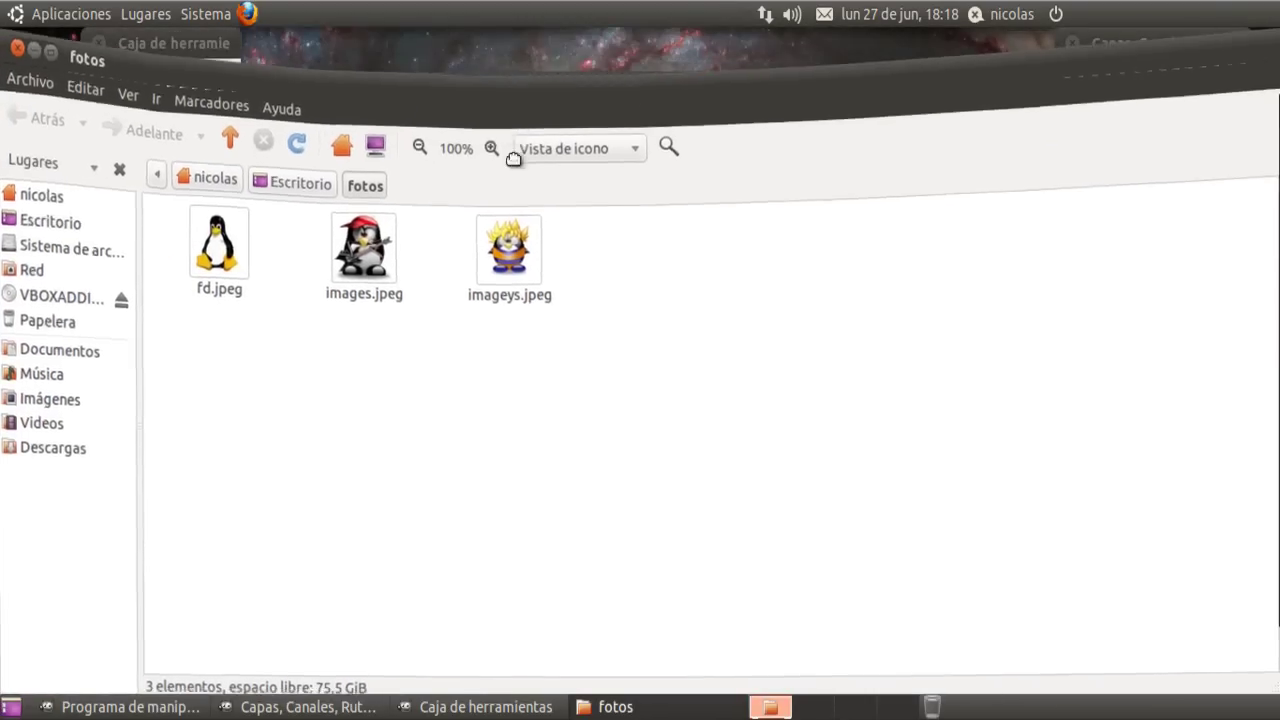
left_click_drag(908, 300, 470, 230)
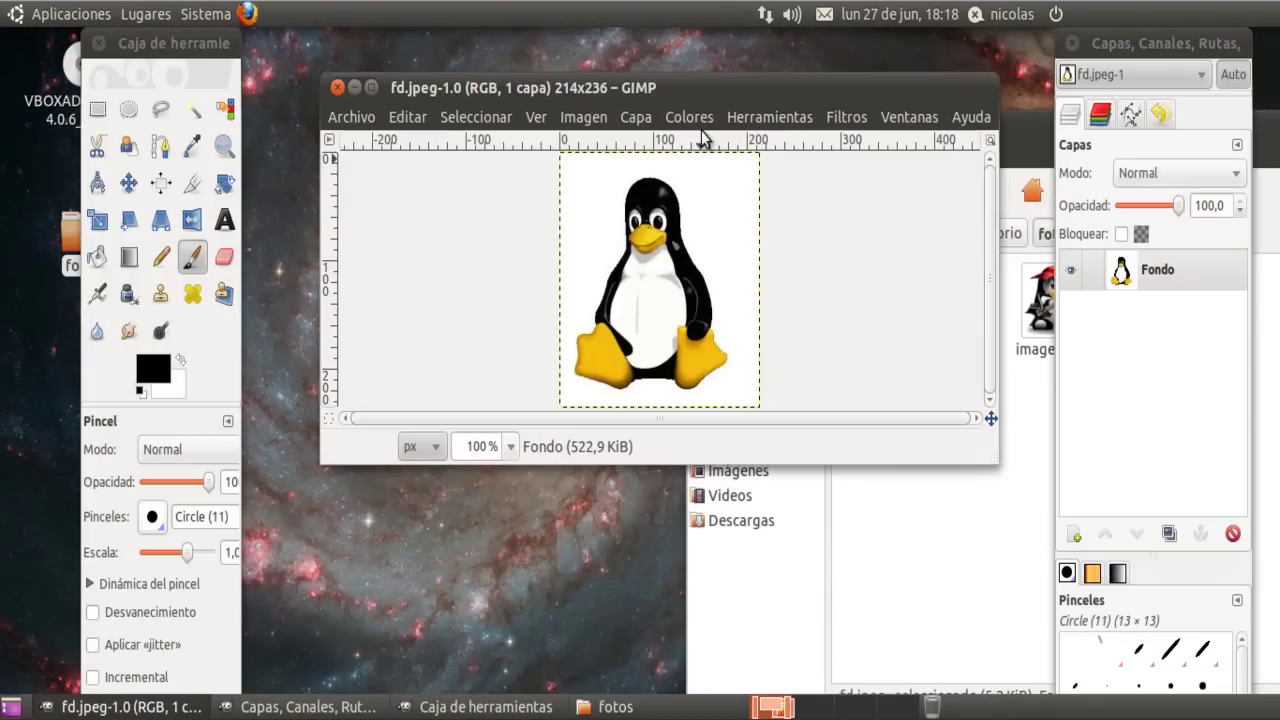
Minimize the fotos folder, reposition the fd.jpeg window and pick the Blend tool.
left_click(905, 543)
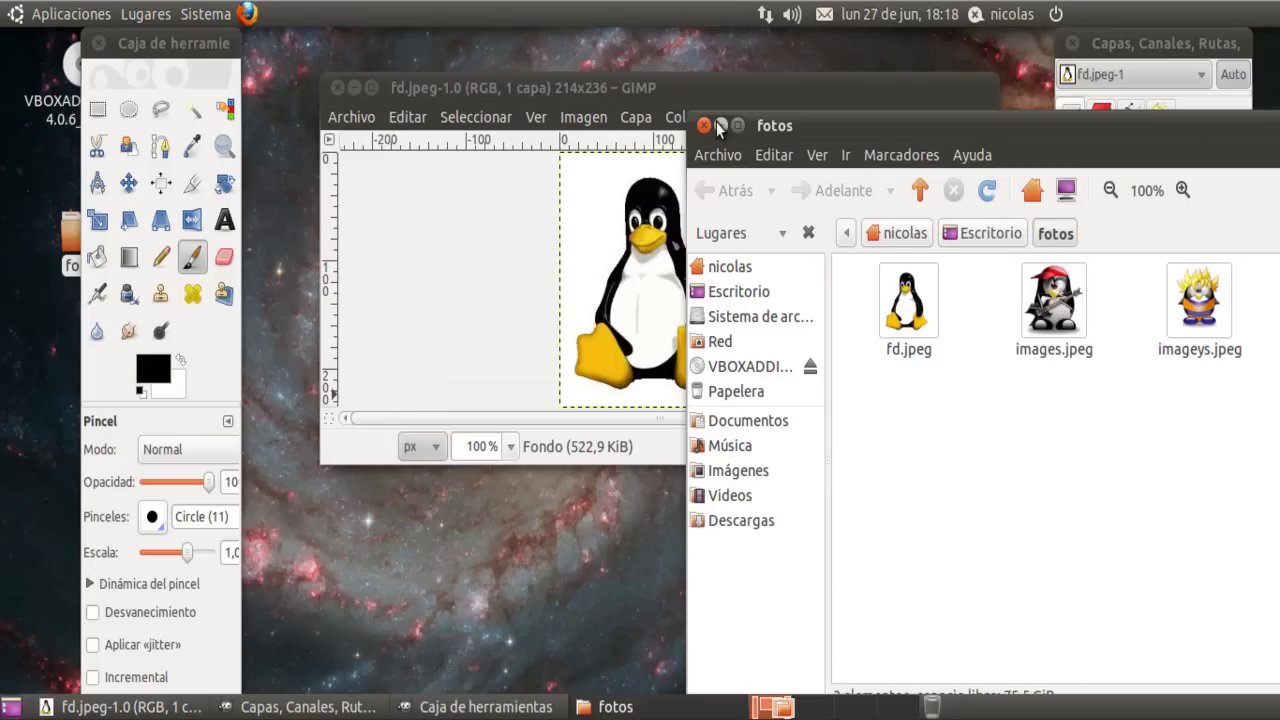
left_click(719, 124)
left_click_drag(669, 93, 634, 106)
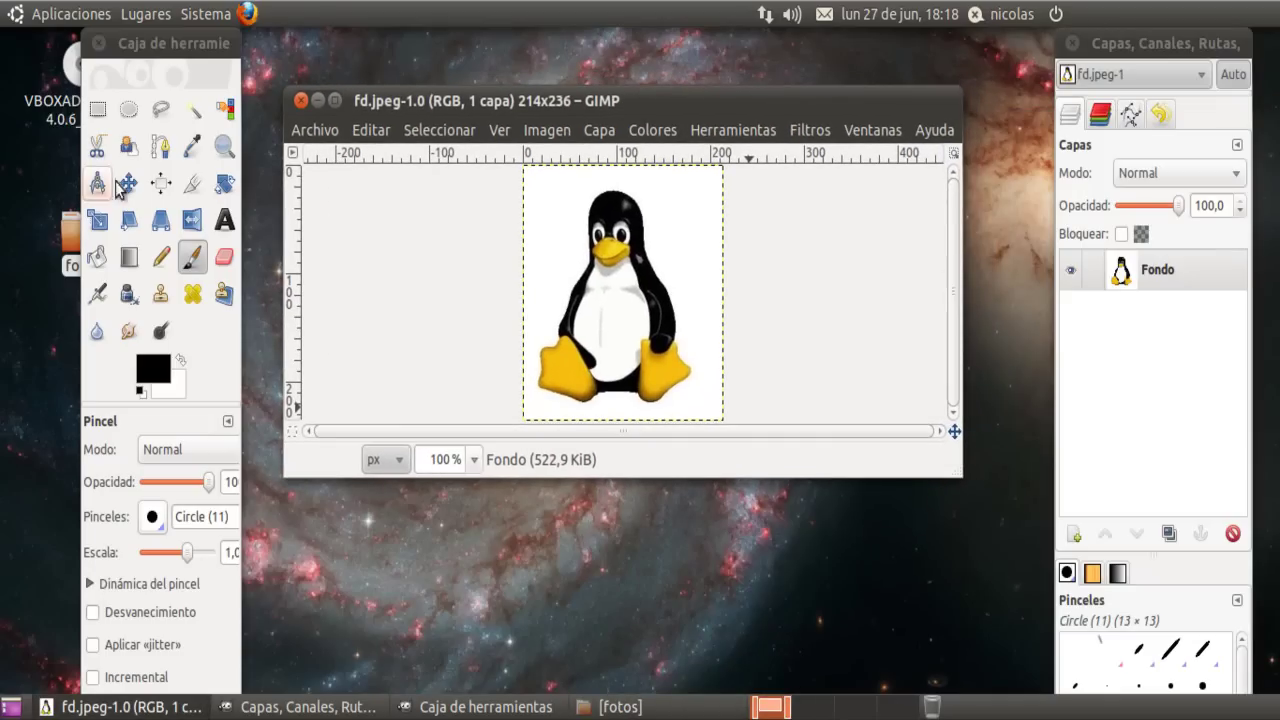
left_click(125, 255)
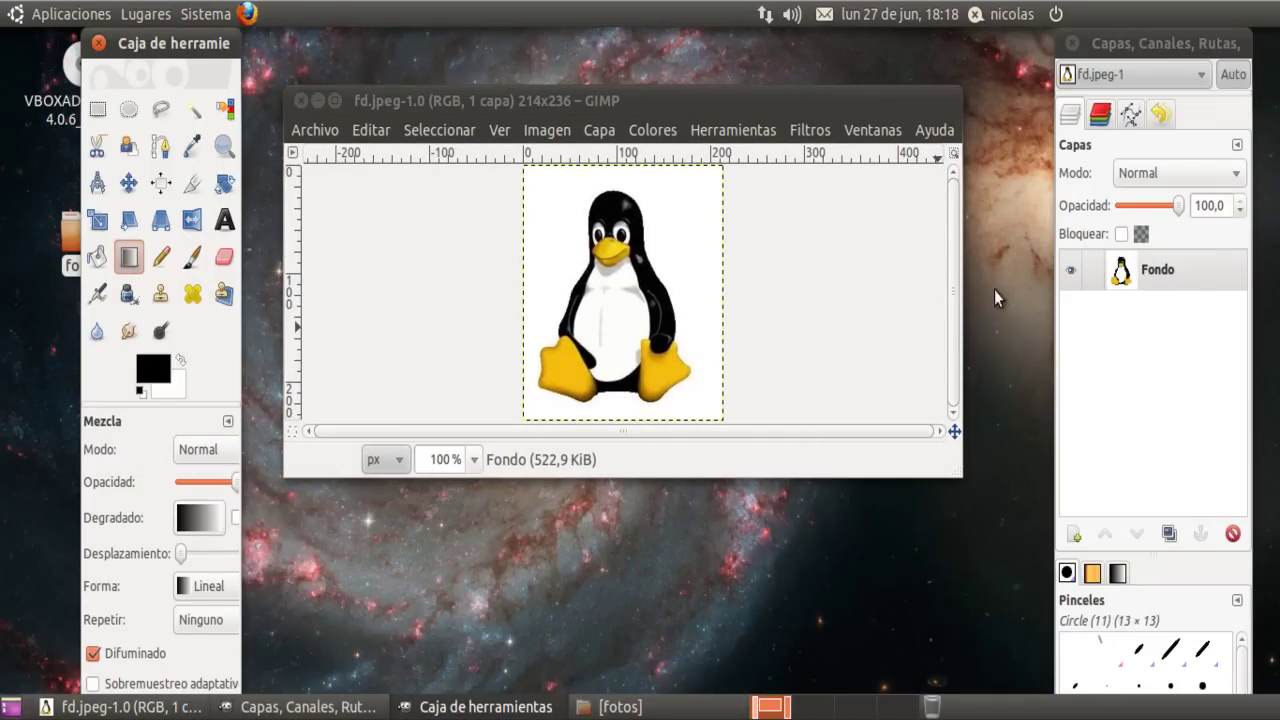
Duplicate Fondo, fill Copia de Fondo with white, and hide it.
left_click(1168, 535)
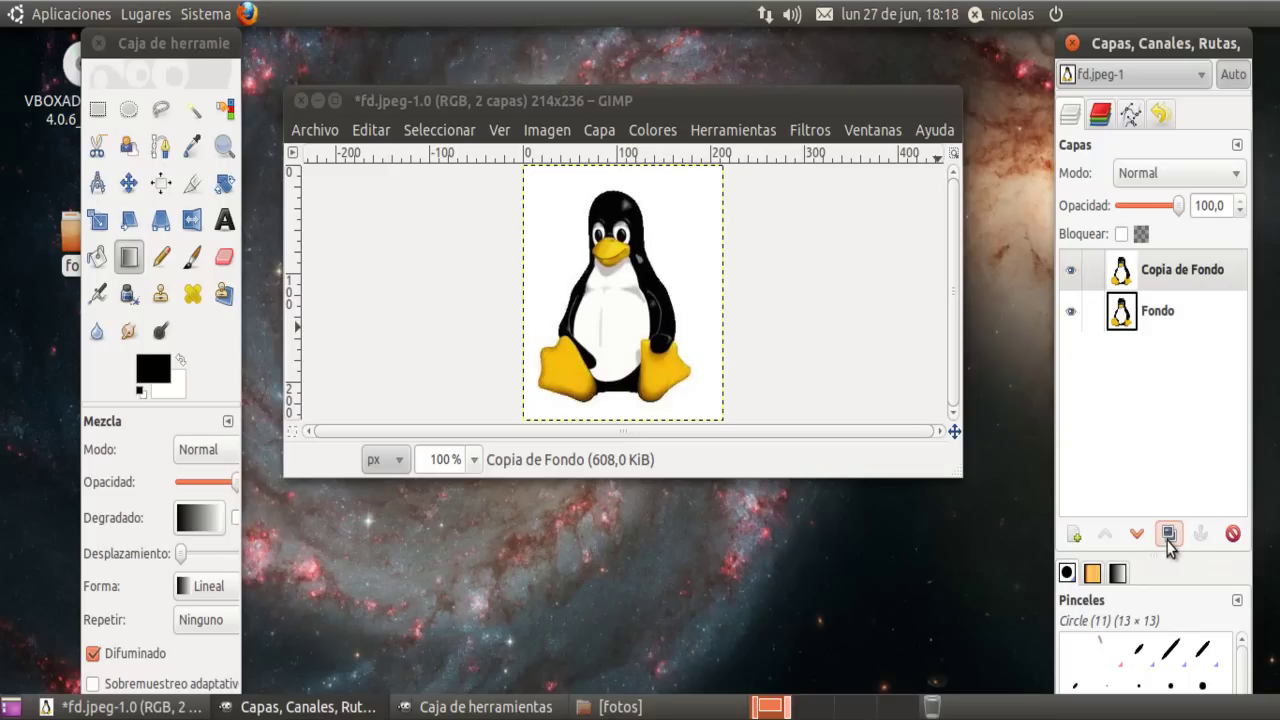
left_click(1185, 270)
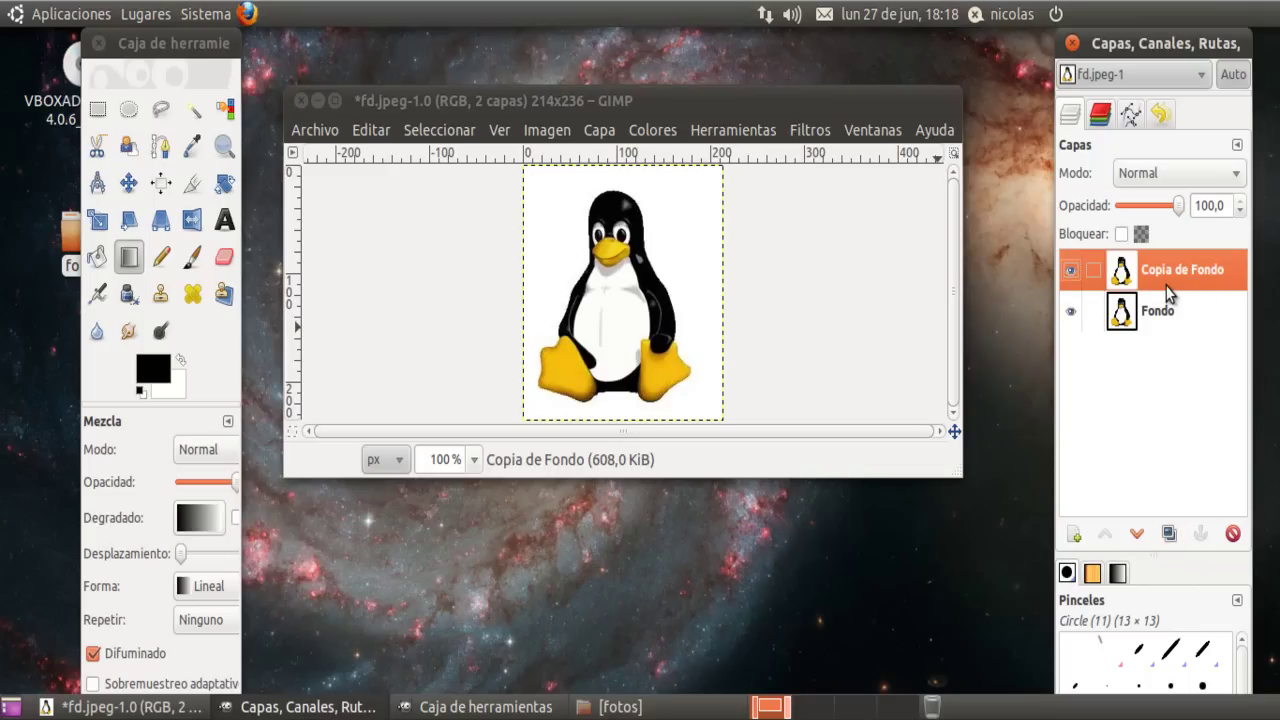
key("Delete")
left_click(1179, 314)
left_click(1189, 278)
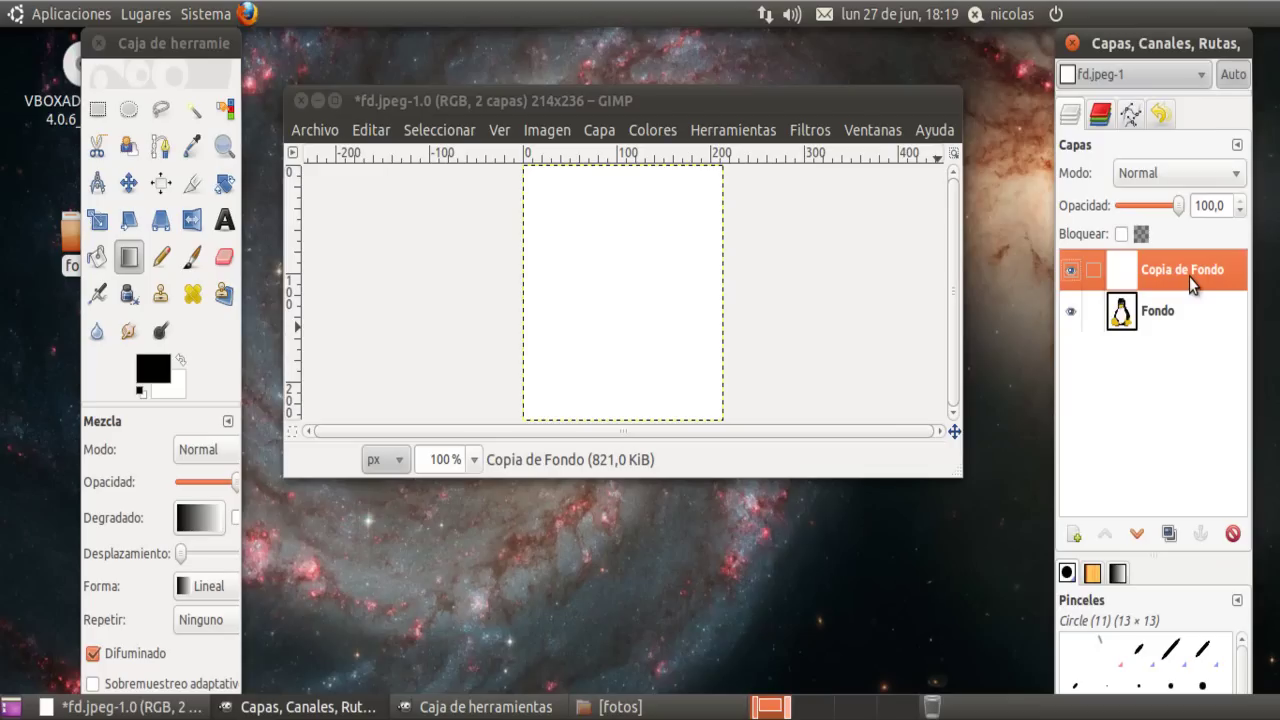
left_click(1071, 270)
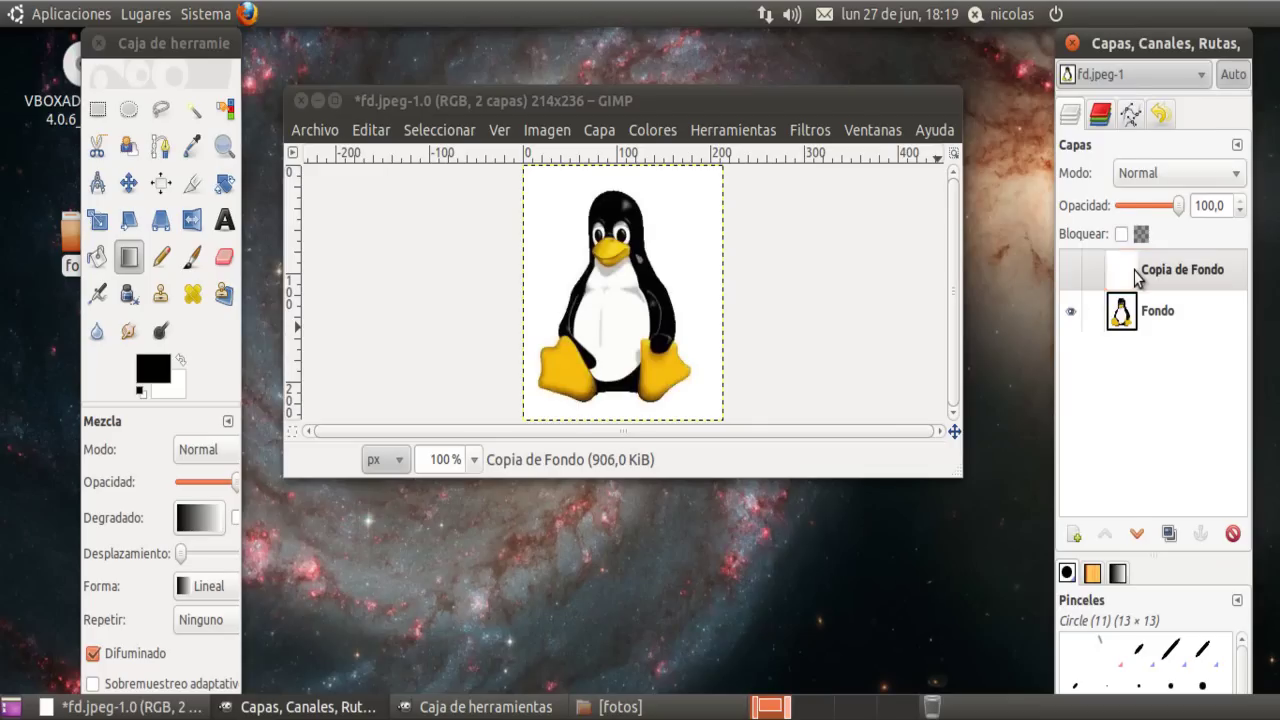
Create a transparent layer named Capa nueva directly above Fondo.
right_click(1128, 276)
left_click(1190, 268)
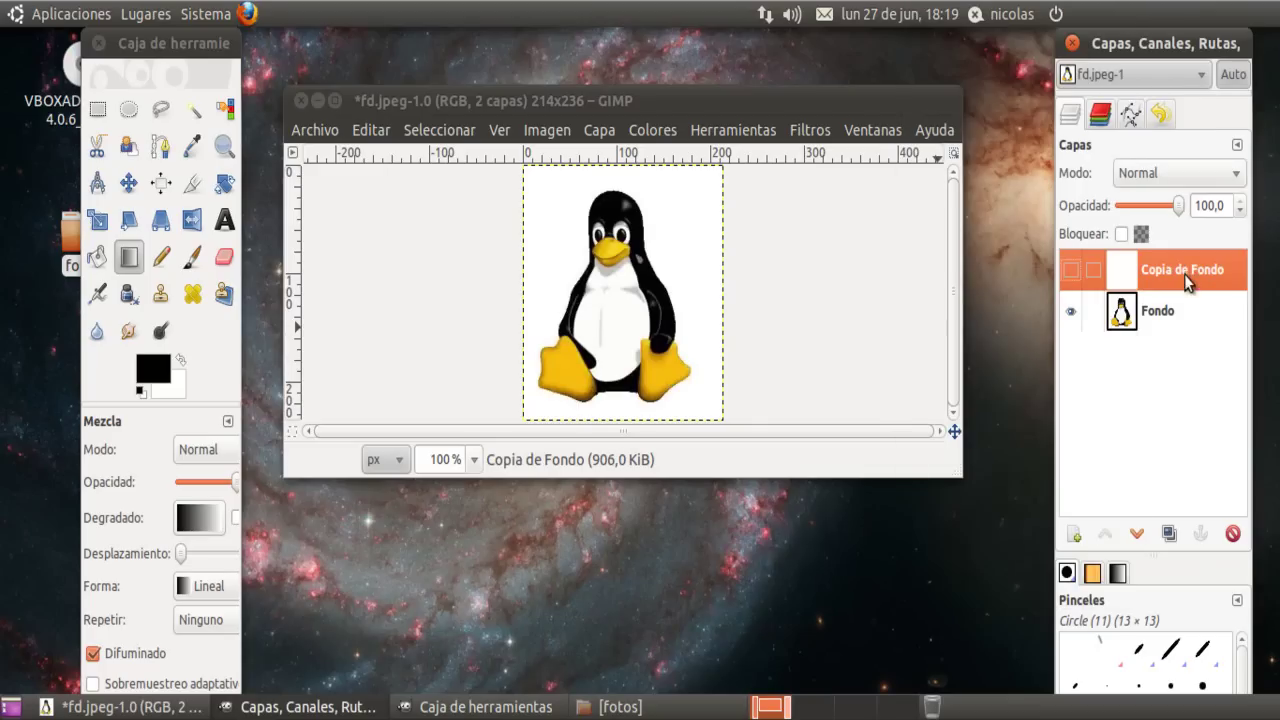
left_click(1169, 309)
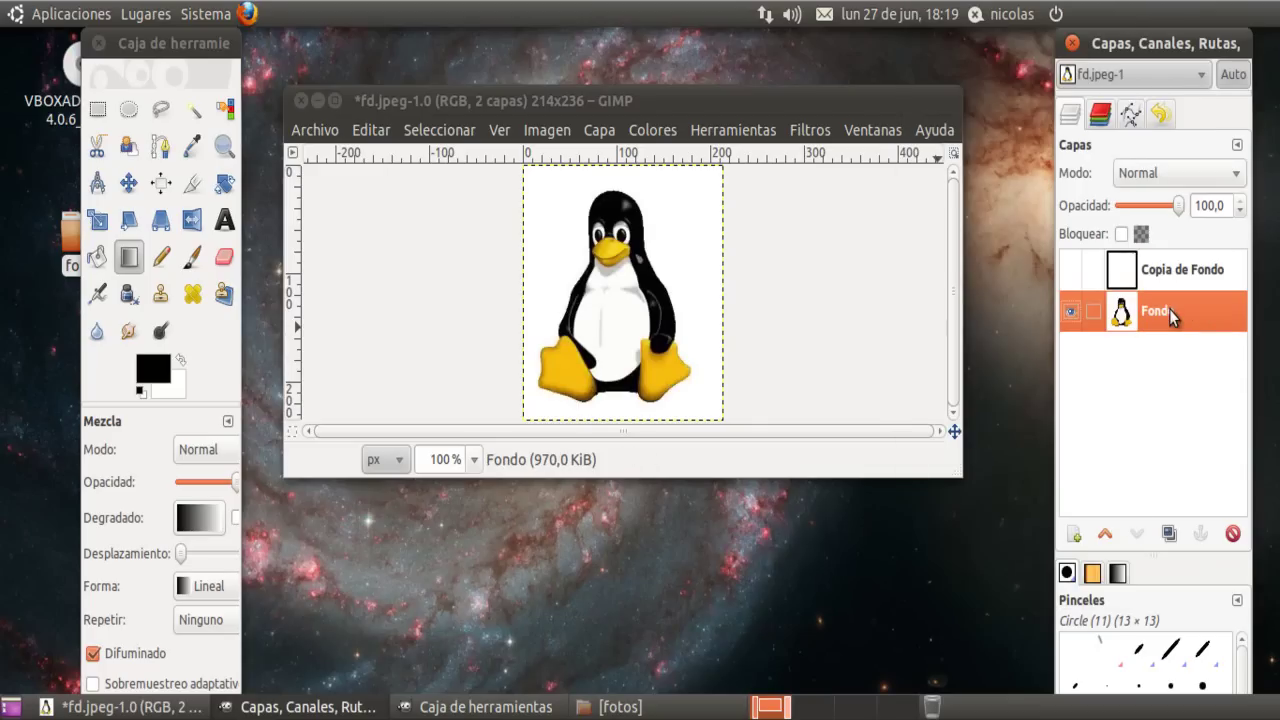
left_click(1073, 534)
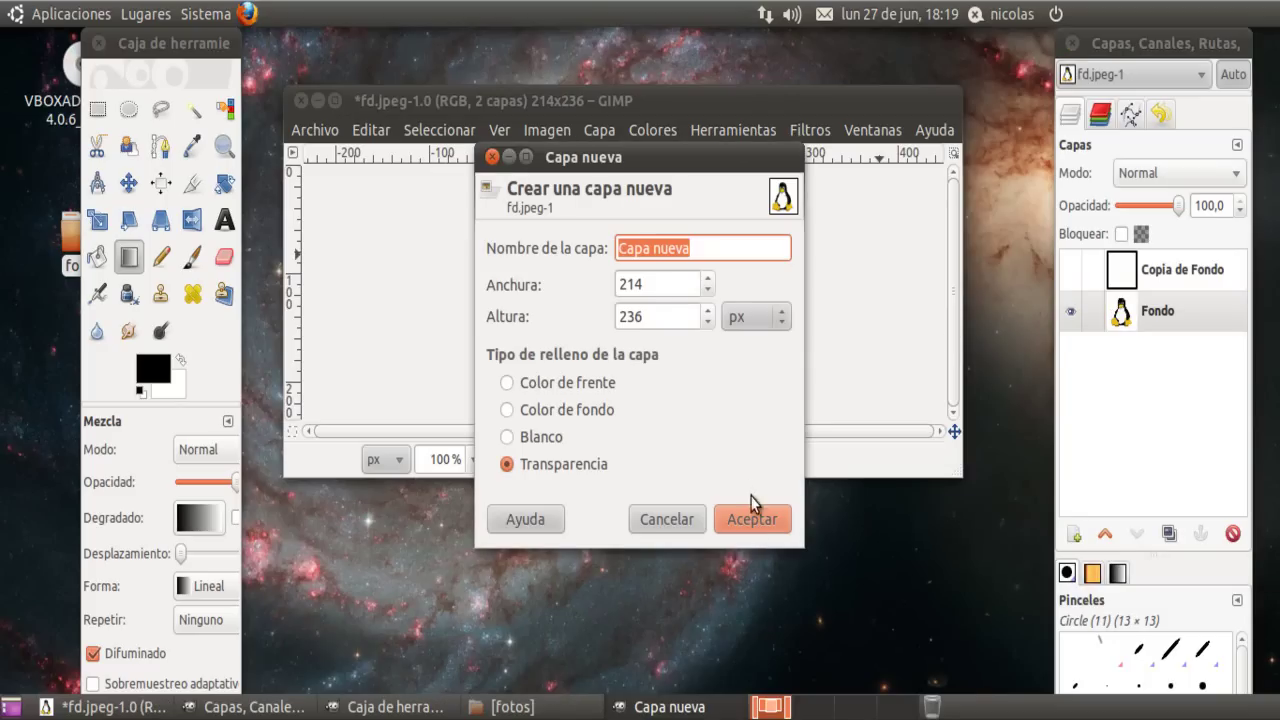
left_click(752, 515)
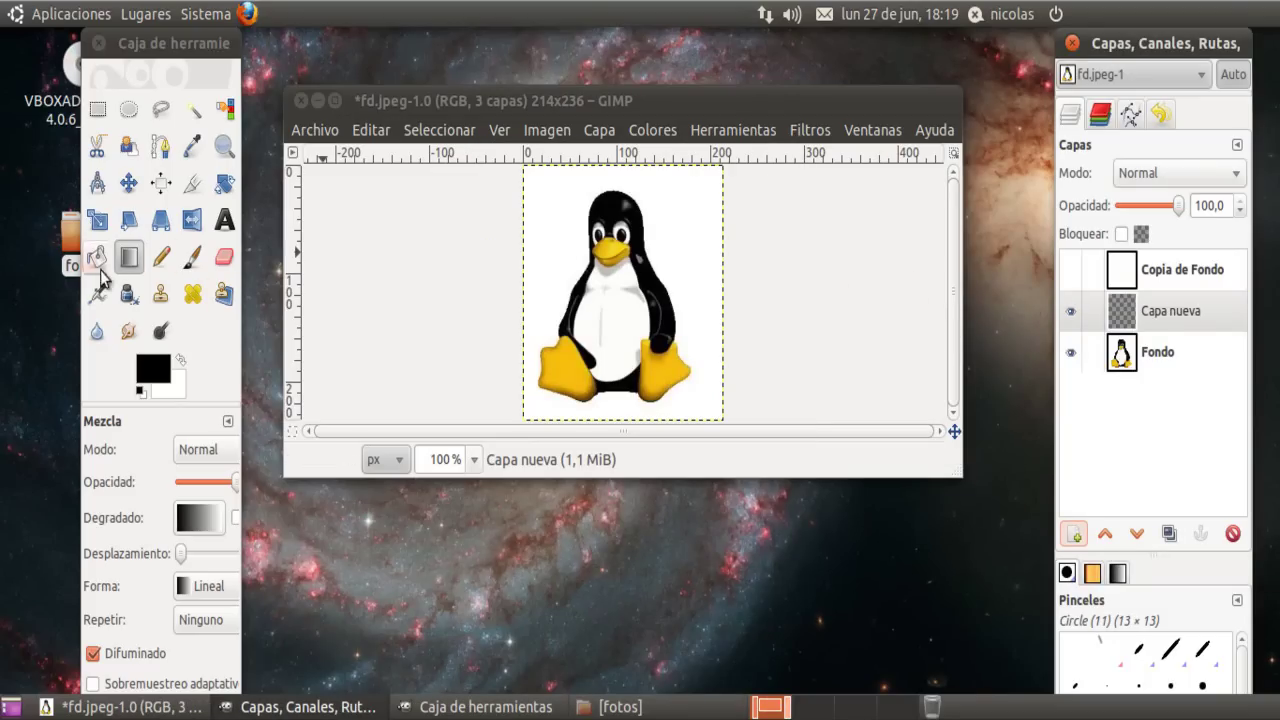
left_click(161, 257)
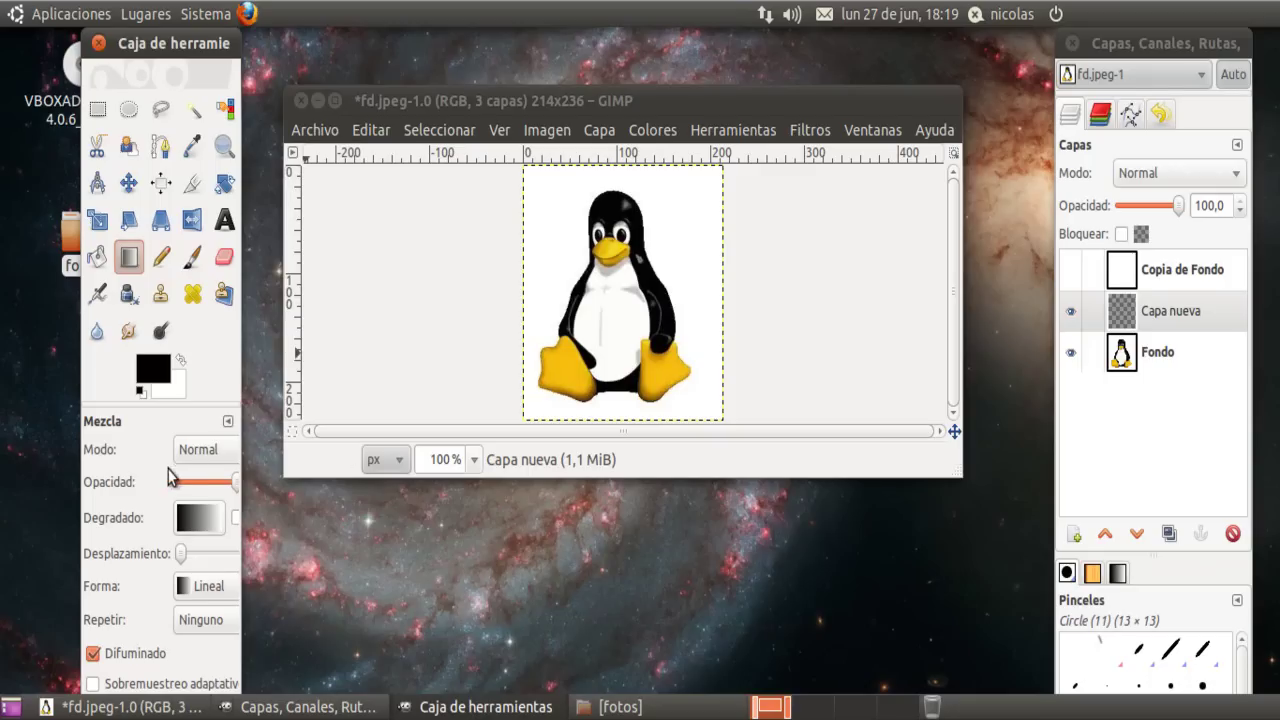
Fill Capa nueva with the Deep Sea blue gradient.
left_click(205, 518)
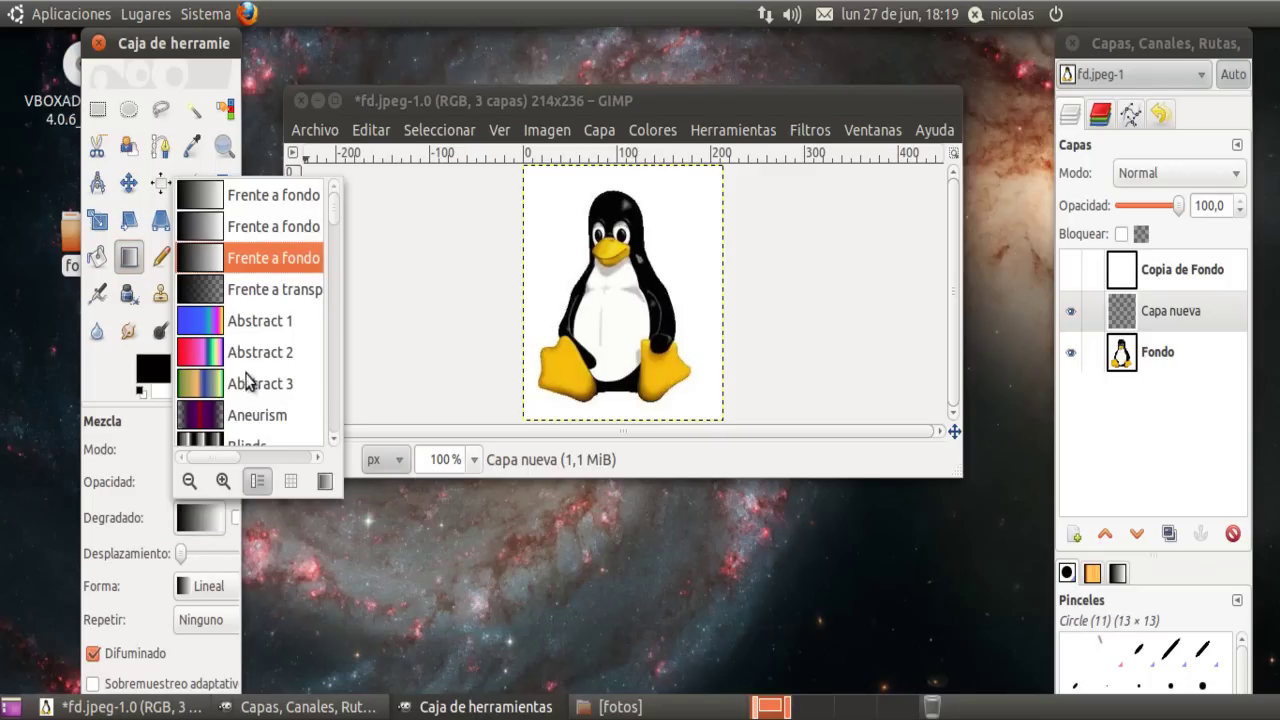
scroll(234, 240, "down", 2)
scroll(236, 260, "down", 4)
scroll(237, 280, "down", 6)
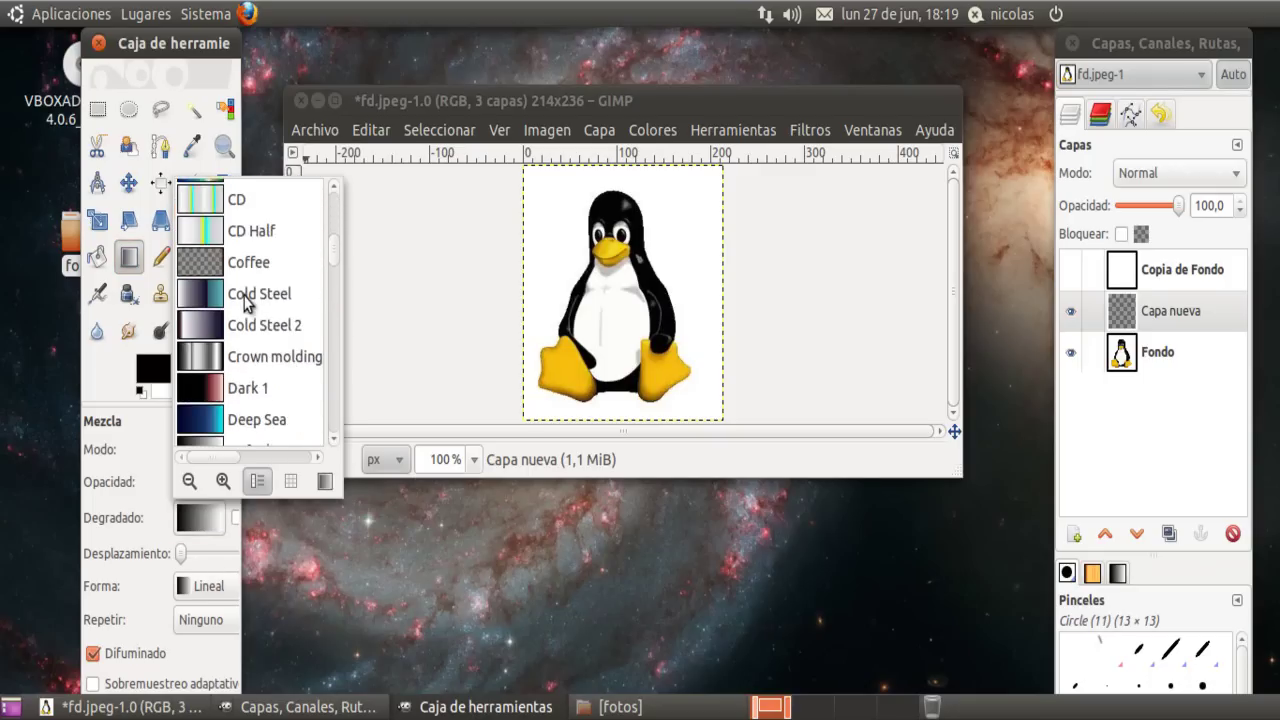
scroll(238, 296, "down", 2)
left_click(250, 296)
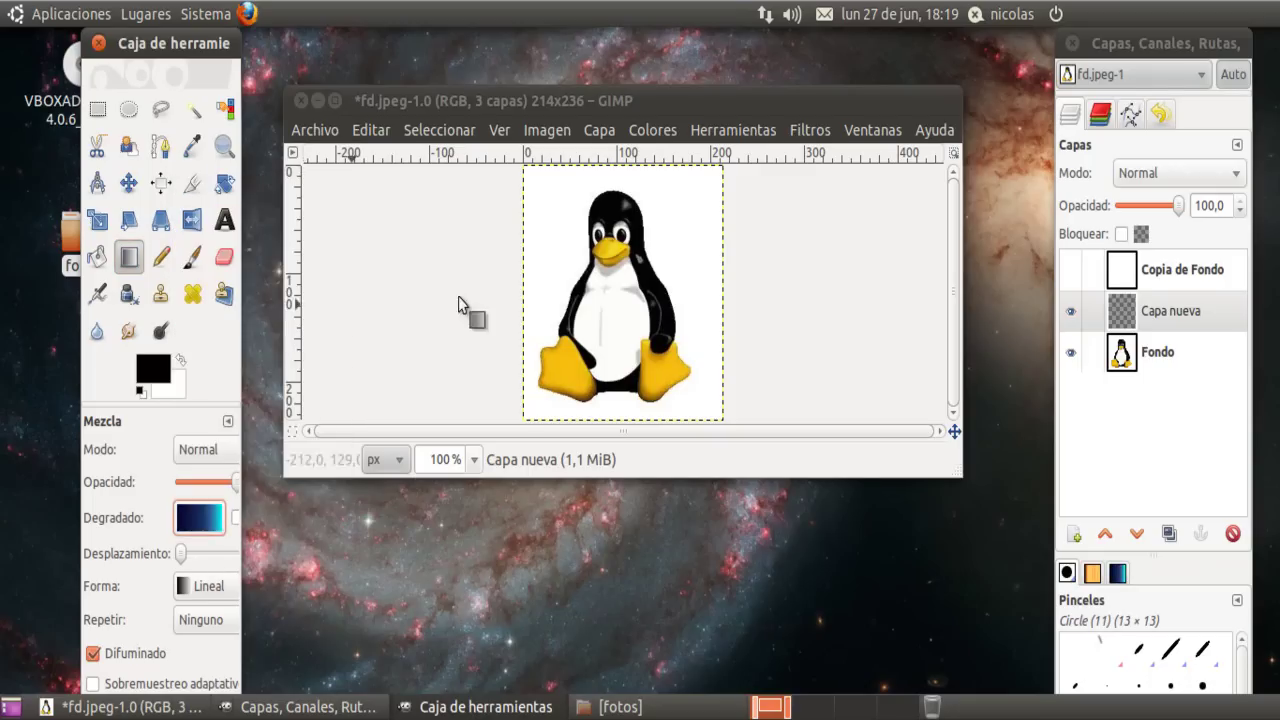
left_click_drag(777, 384, 377, 193)
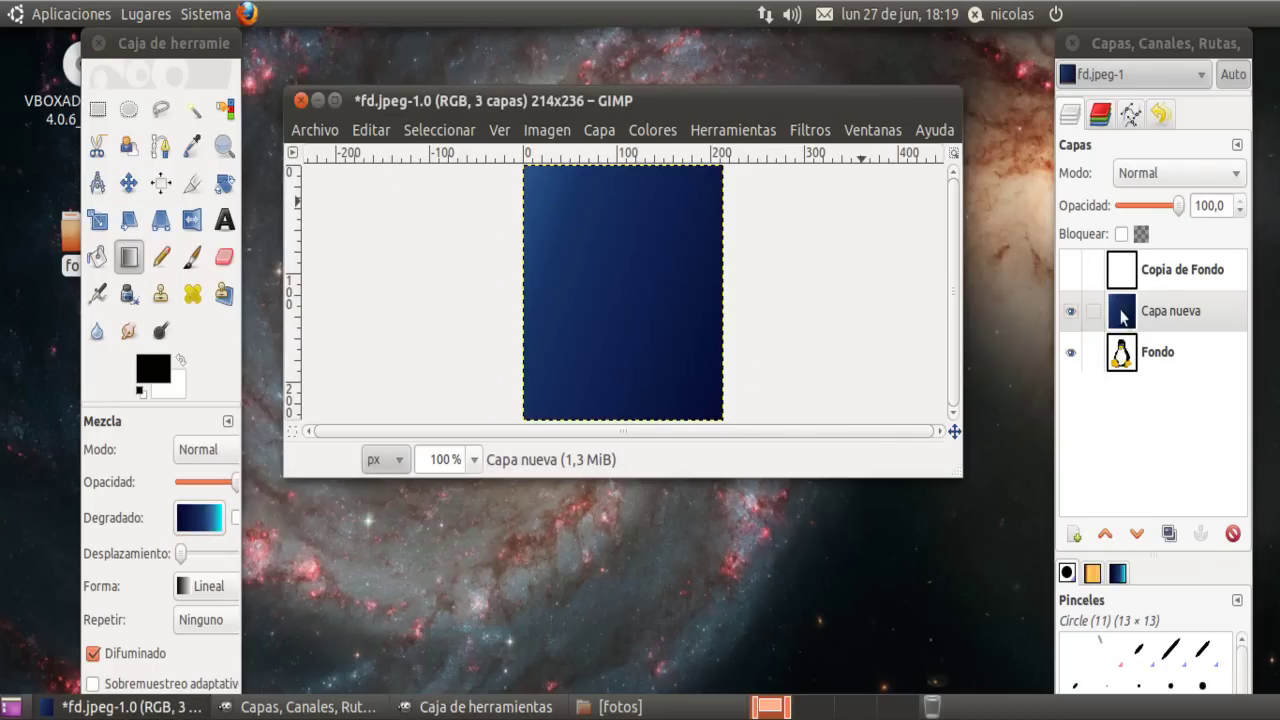
Set the blue layer's opacity to about 76 and add images.jpeg from fotos as a layer.
left_click_drag(1180, 212, 1144, 220)
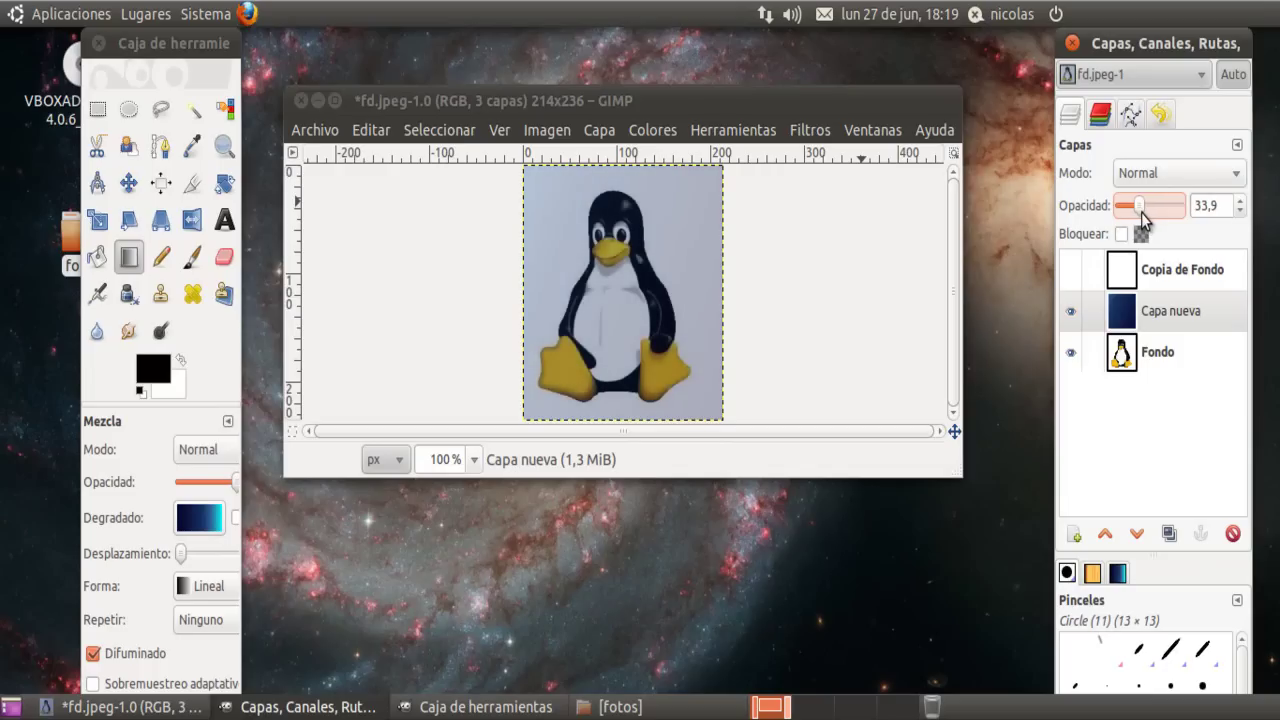
left_click_drag(1137, 212, 1165, 210)
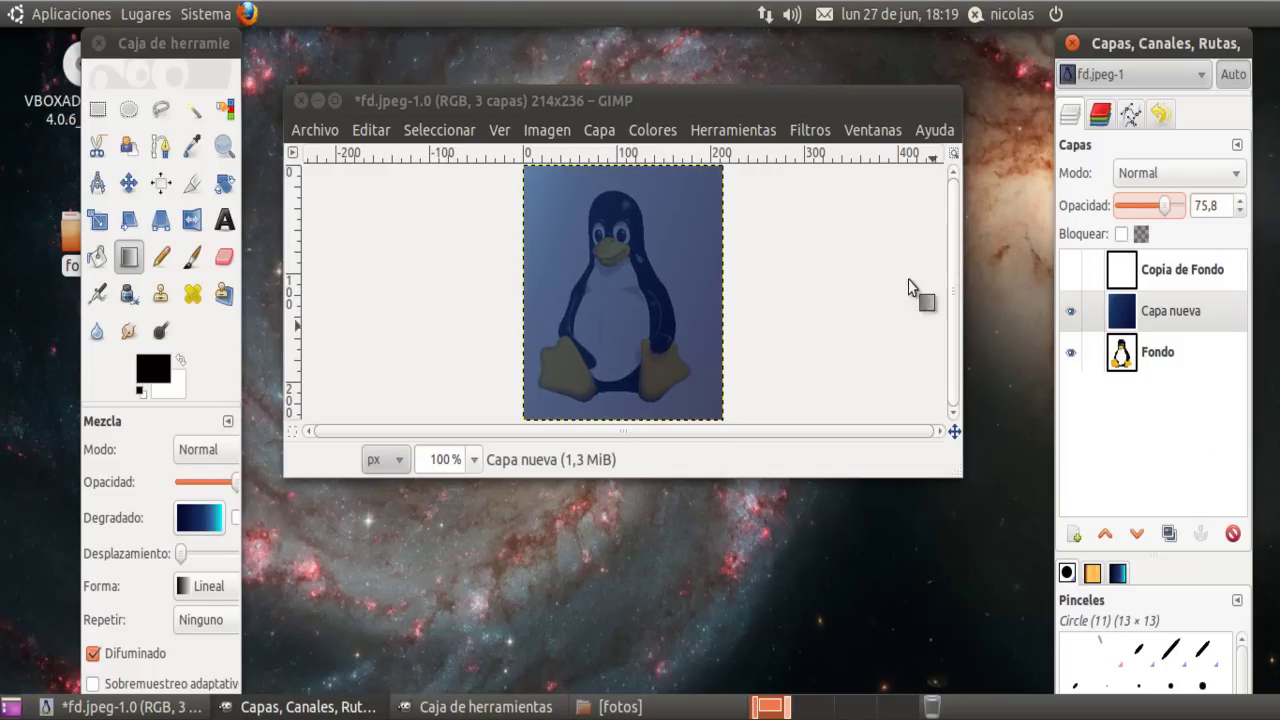
left_click(600, 707)
left_click_drag(1049, 305, 650, 258)
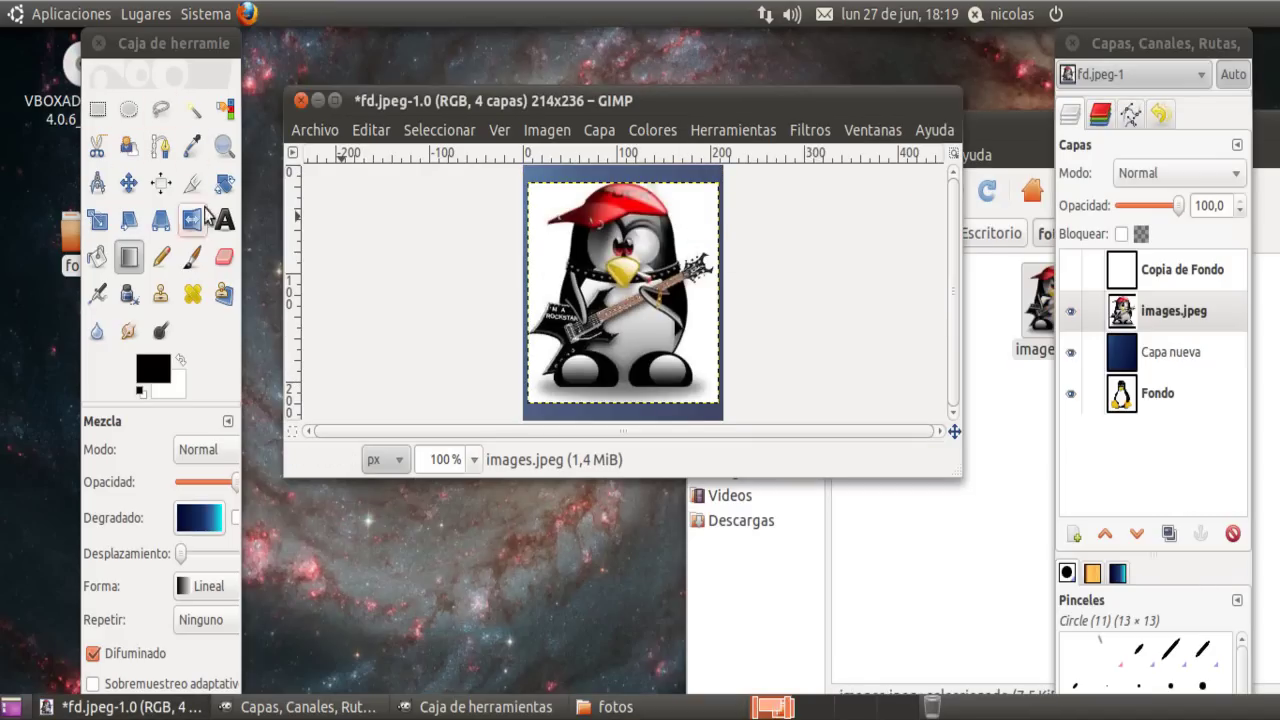
Nudge the rocker-Tux layer slightly left with the Move tool, dismissing the canvas and Editar menus.
left_click(128, 183)
left_click_drag(677, 272, 652, 285)
right_click(664, 263)
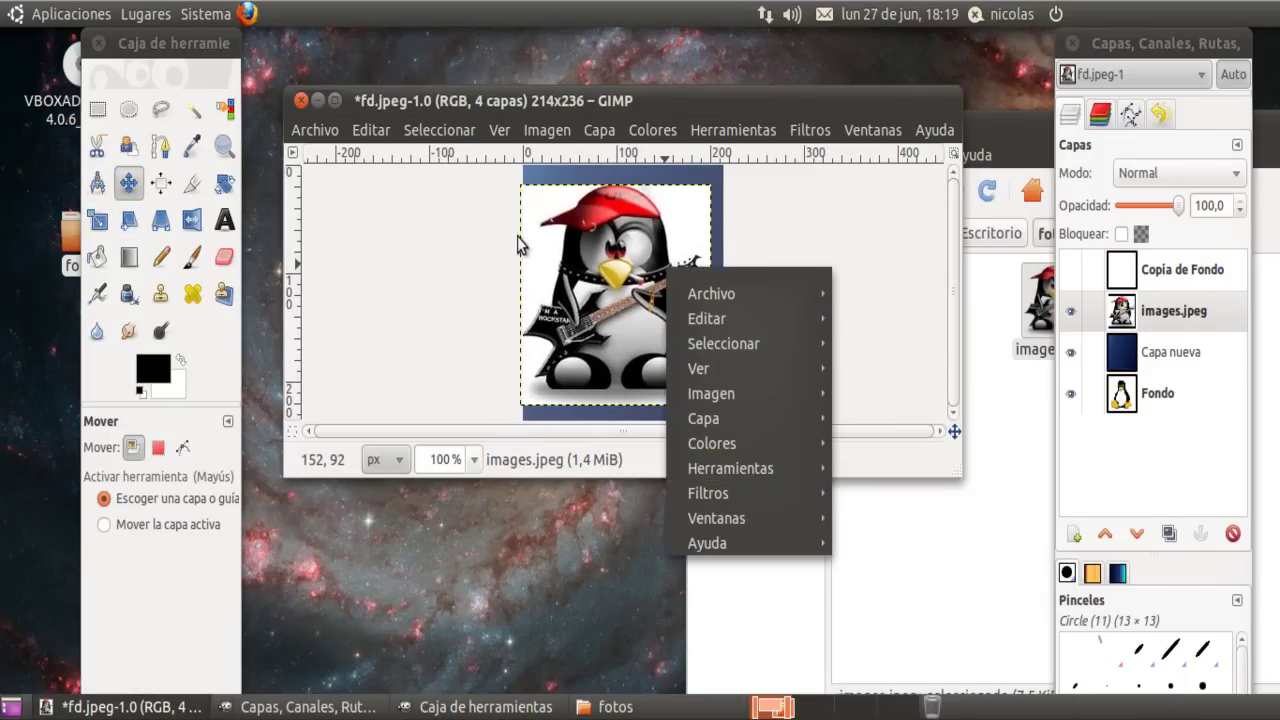
left_click(549, 240)
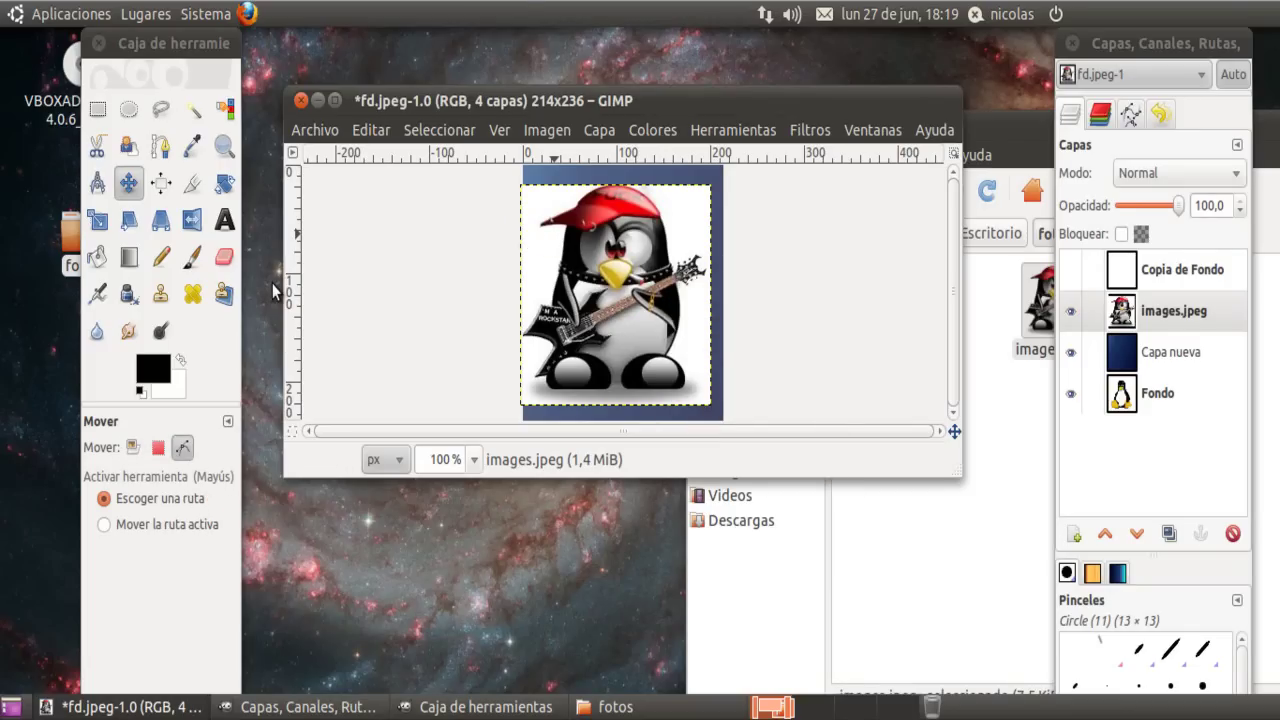
left_click(375, 128)
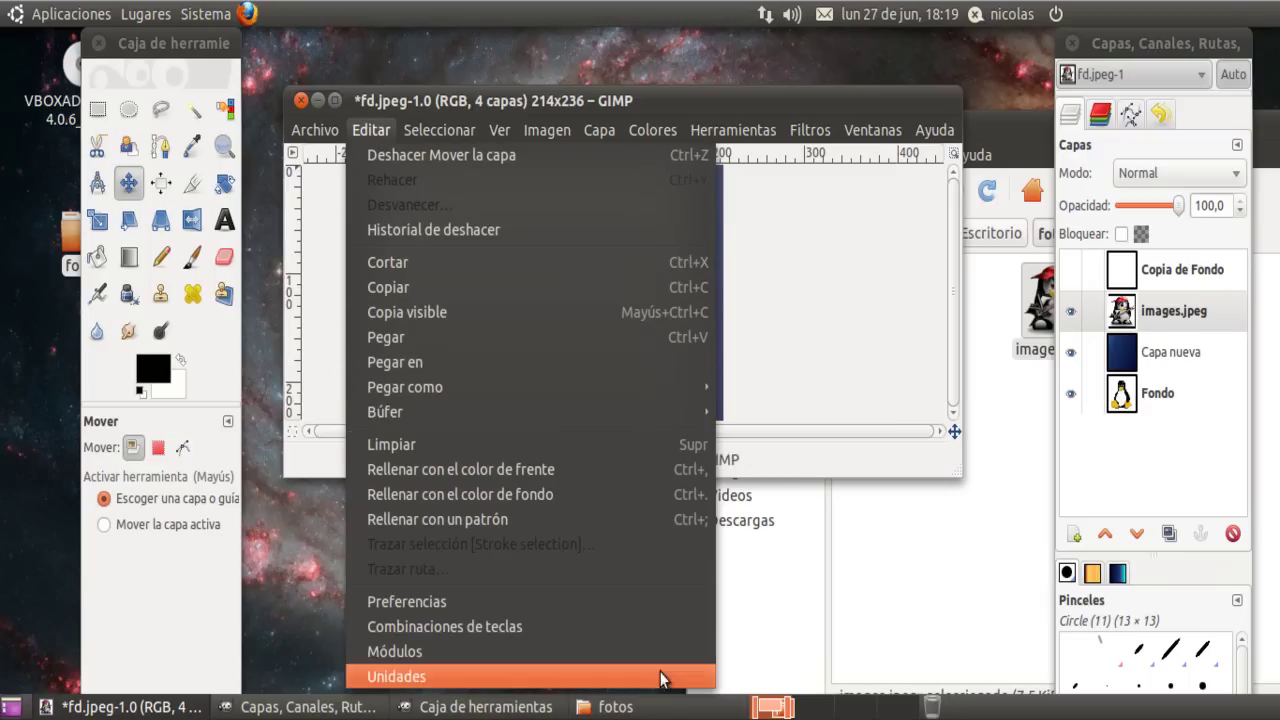
key("Escape")
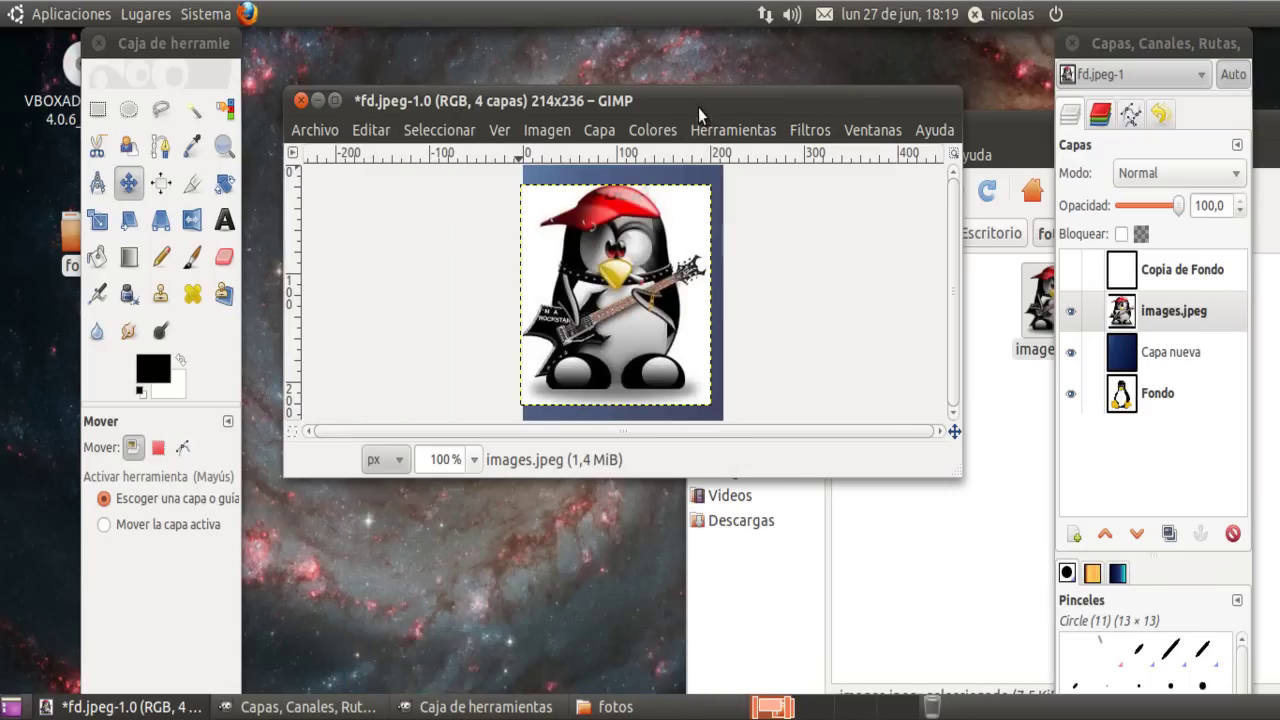
Try closing fd.jpeg with Guardar, then cancel the JPEG export.
left_click(300, 101)
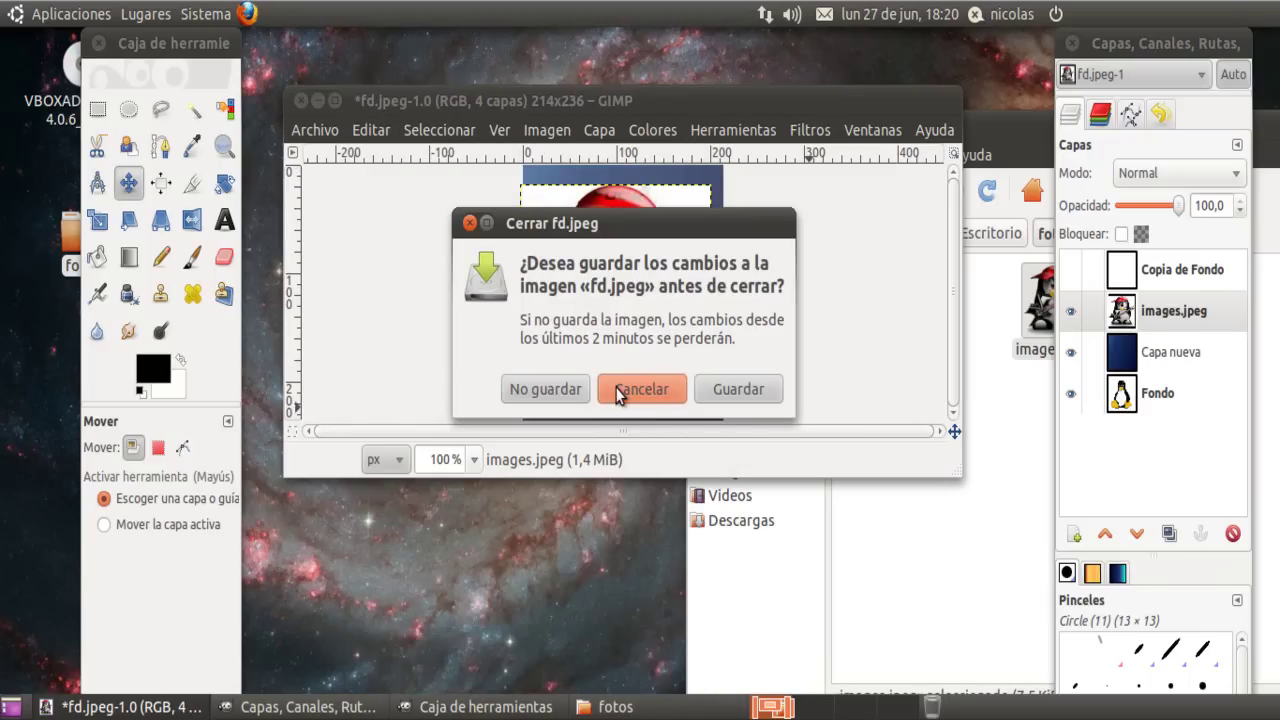
left_click(724, 390)
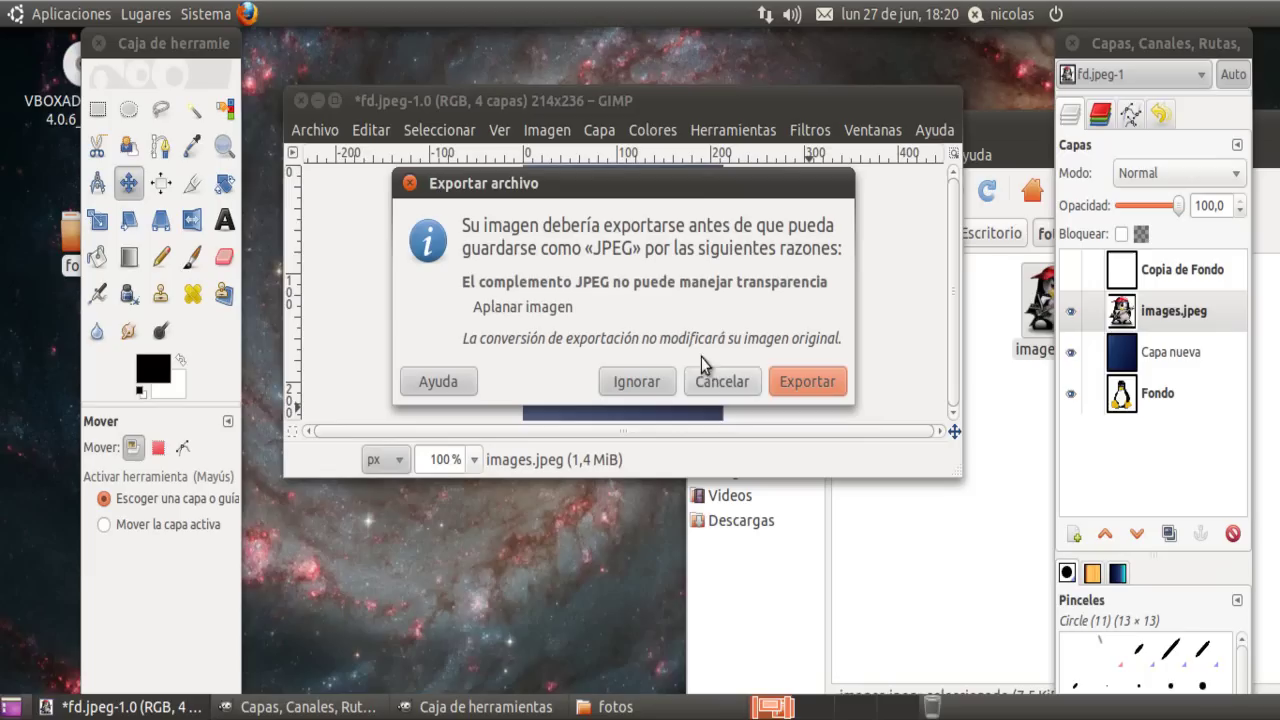
left_click(790, 388)
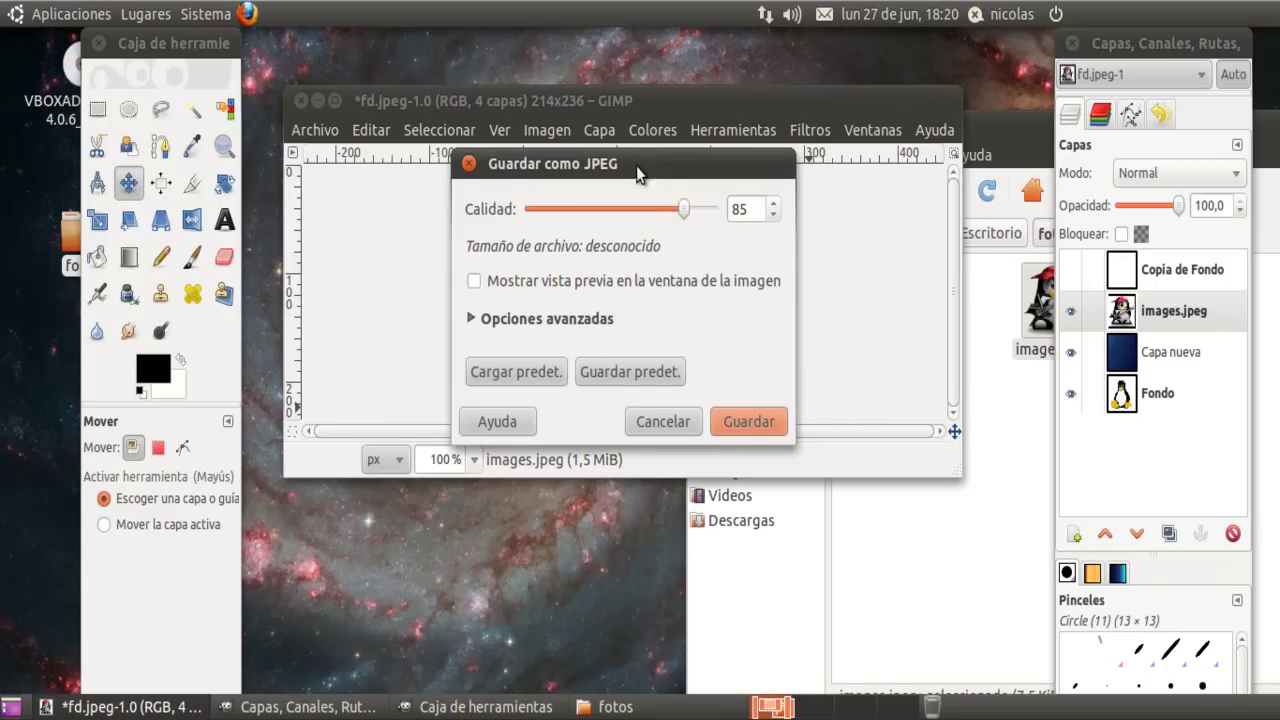
left_click(684, 386)
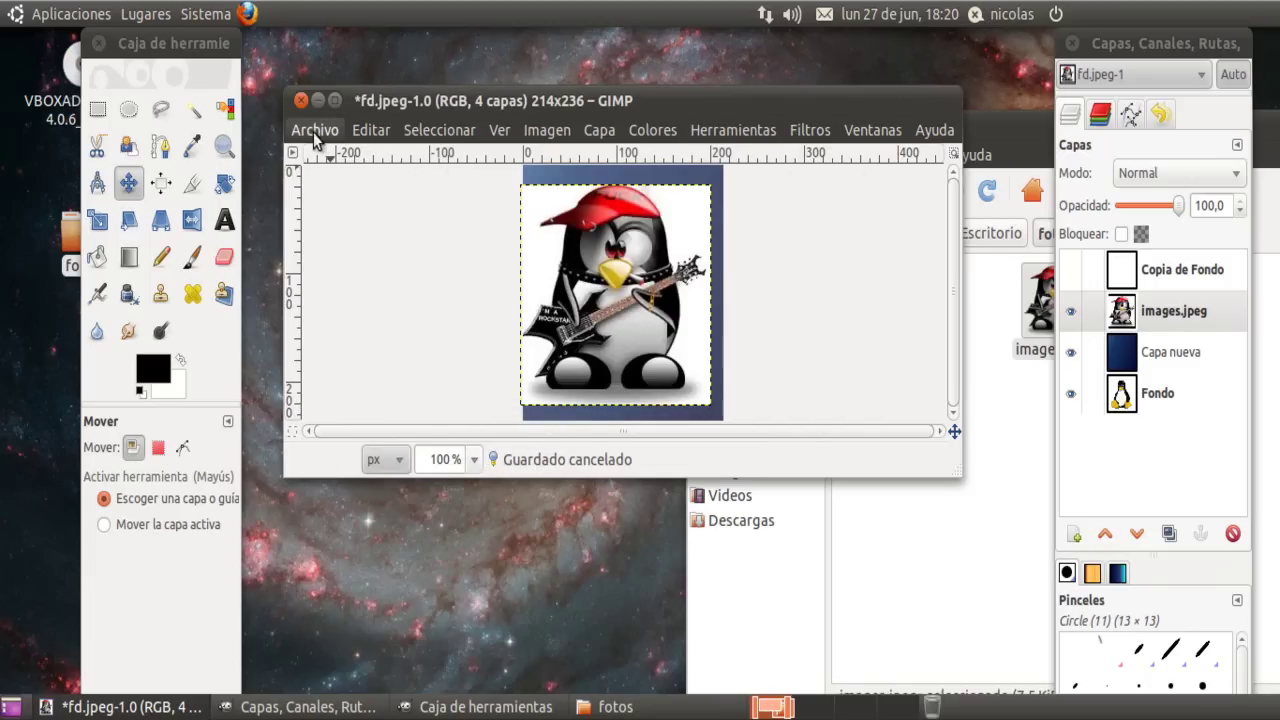
Save the image as fd.psd in fotos with the Imagen de Photoshop file type.
left_click(315, 132)
left_click(480, 340)
left_click(589, 288)
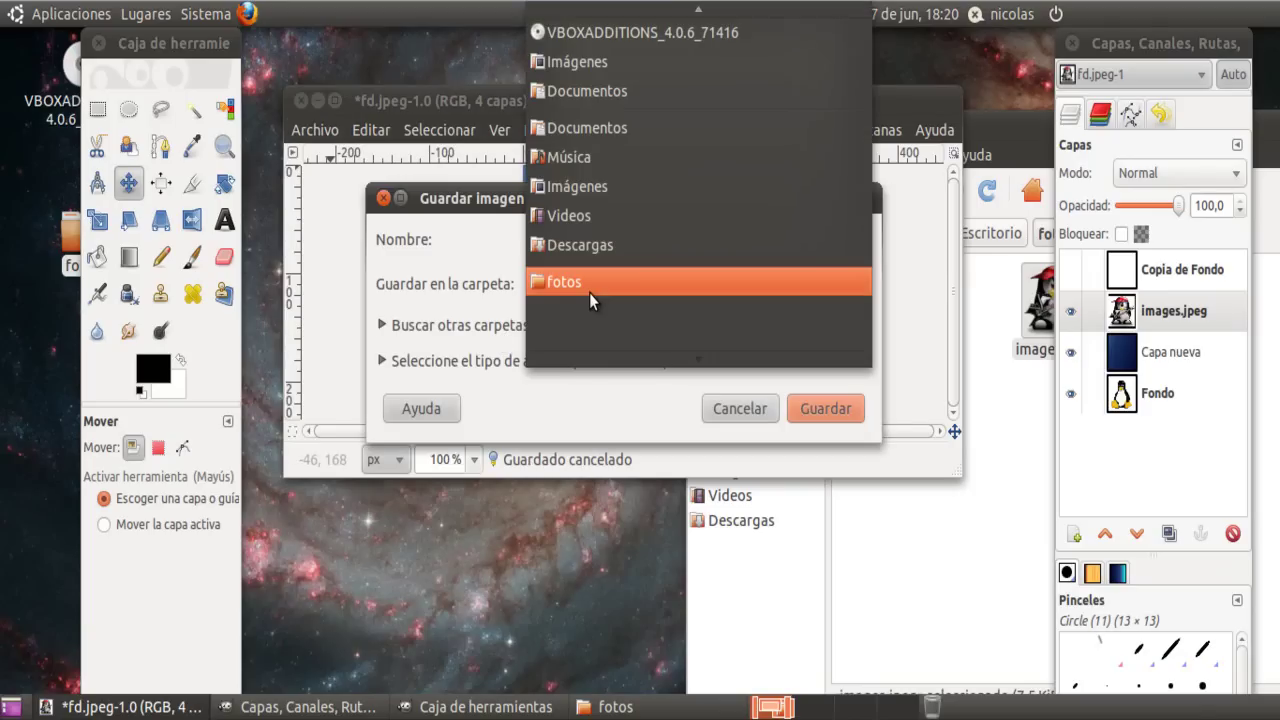
left_click(589, 293)
left_click(448, 361)
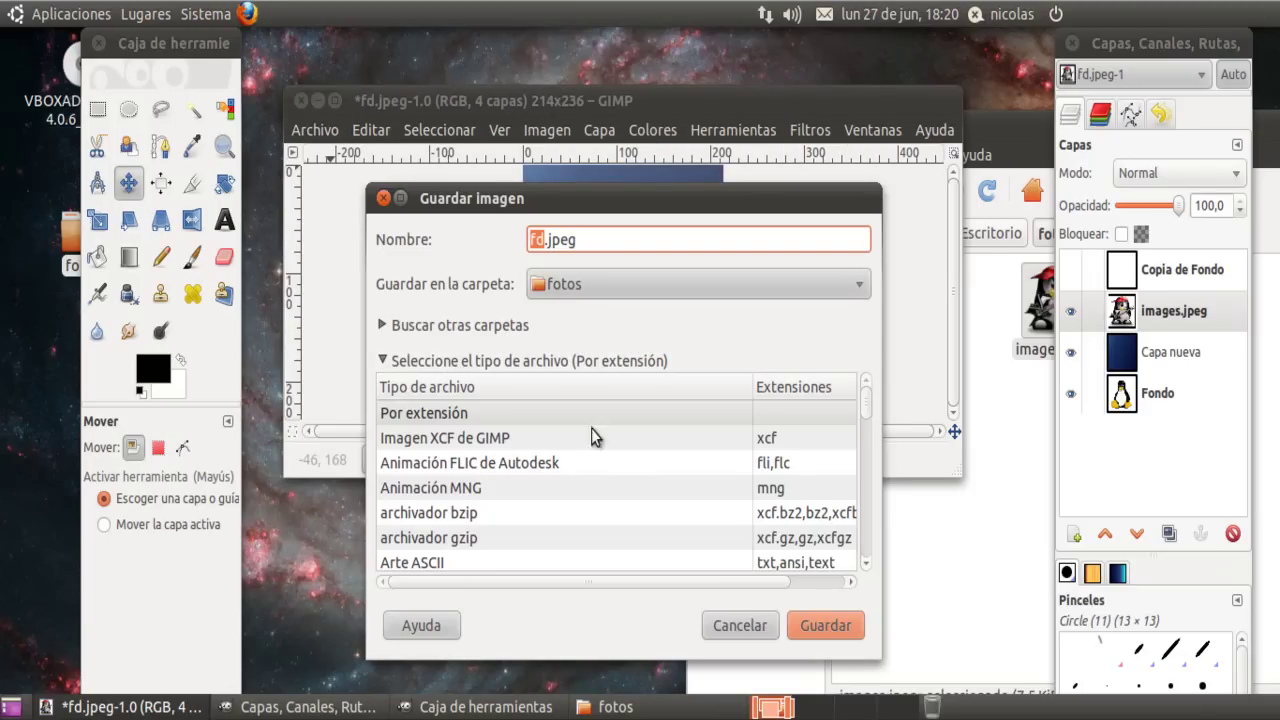
left_click_drag(866, 399, 857, 452)
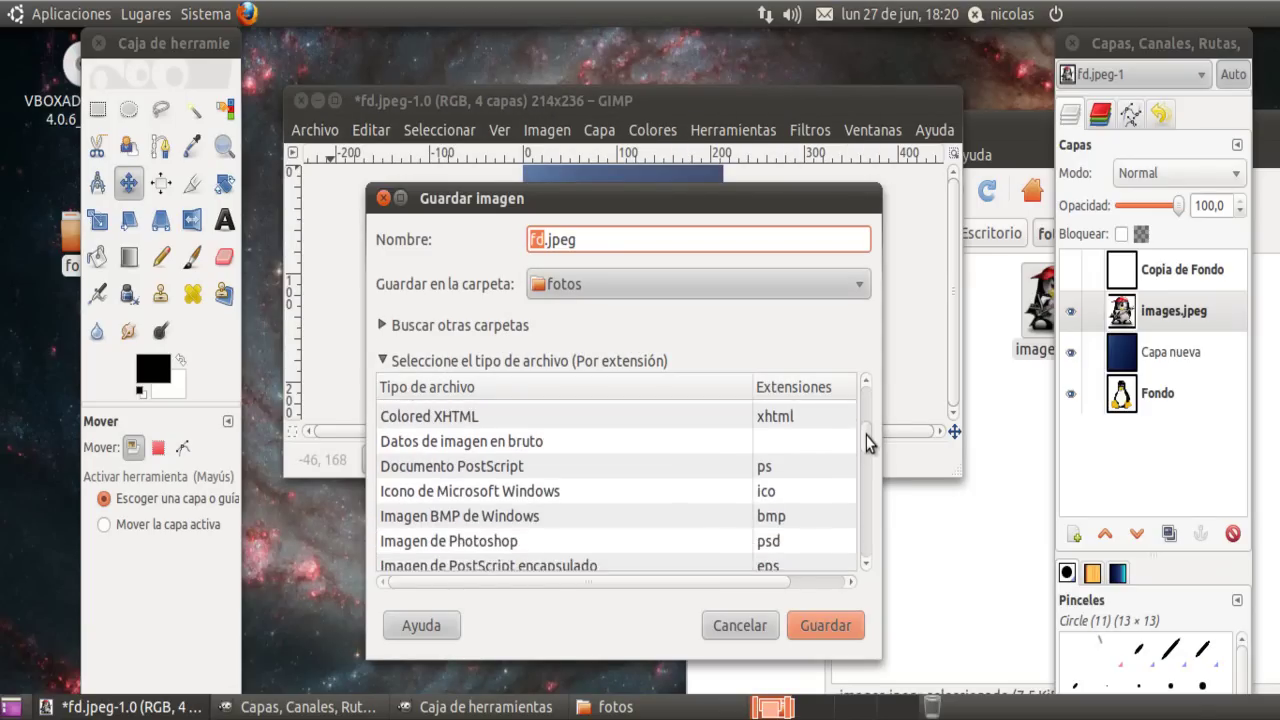
scroll(850, 452, "up", 1)
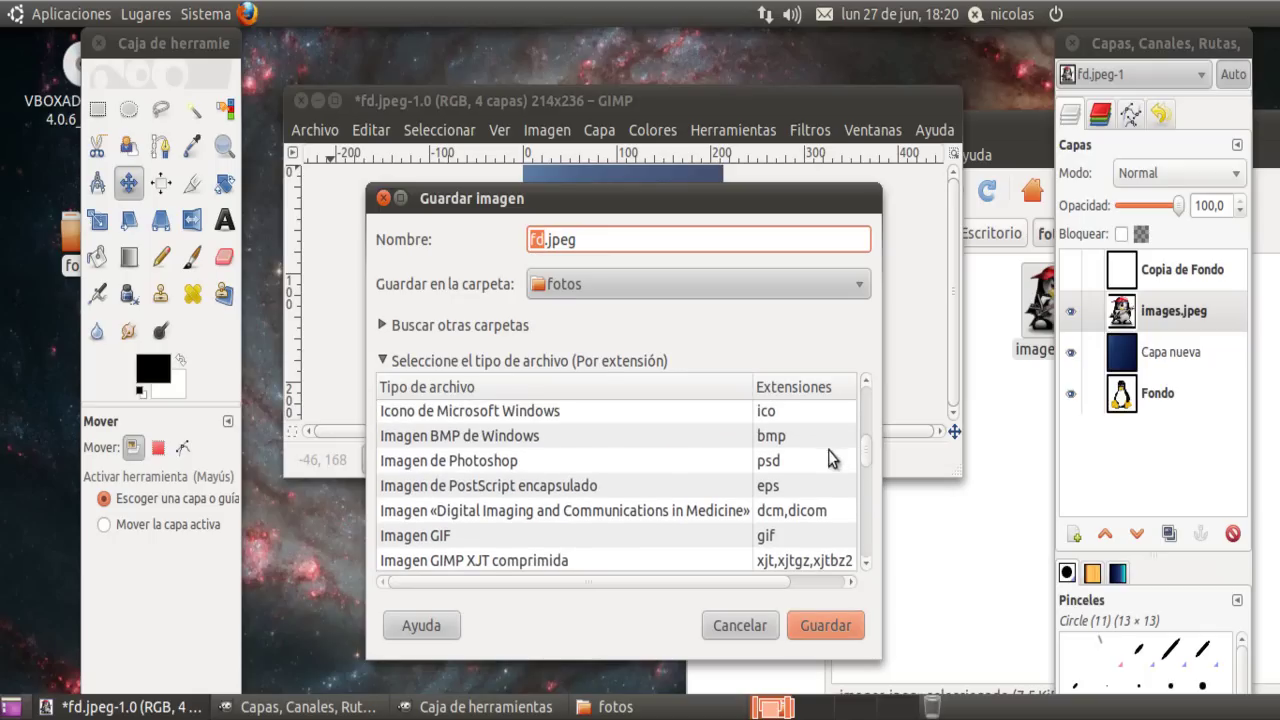
left_click(783, 460)
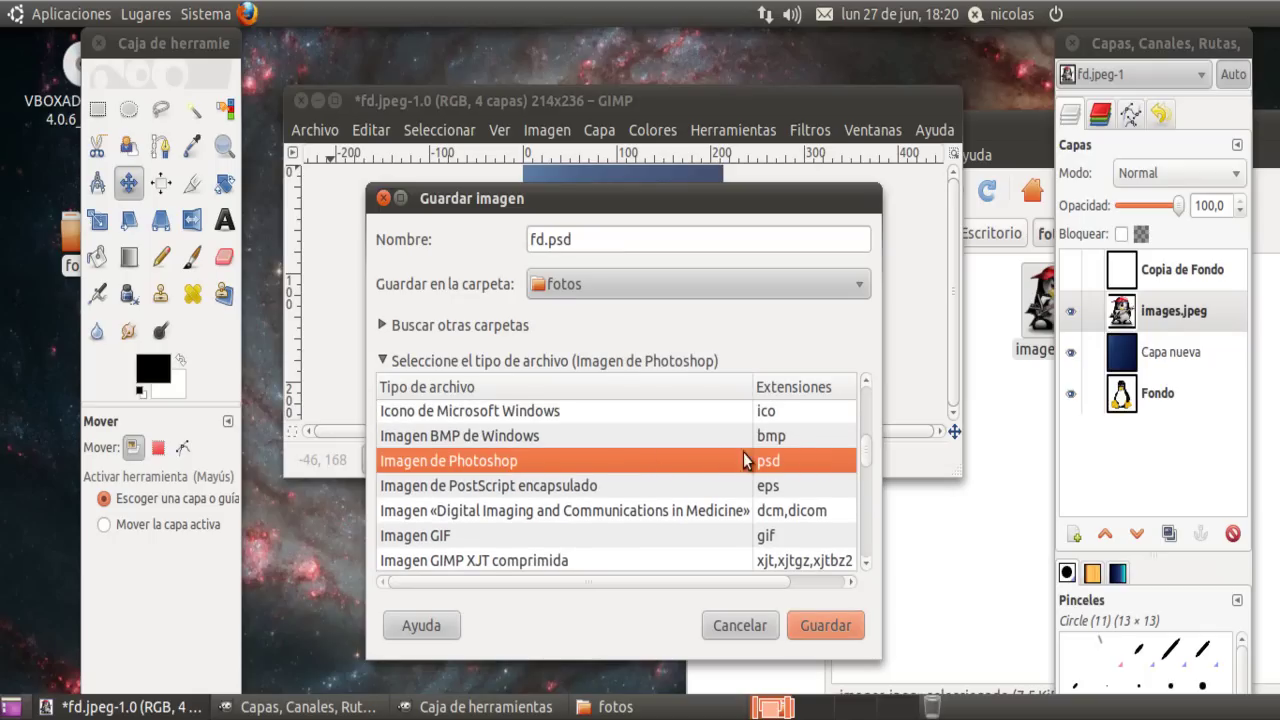
left_click(812, 618)
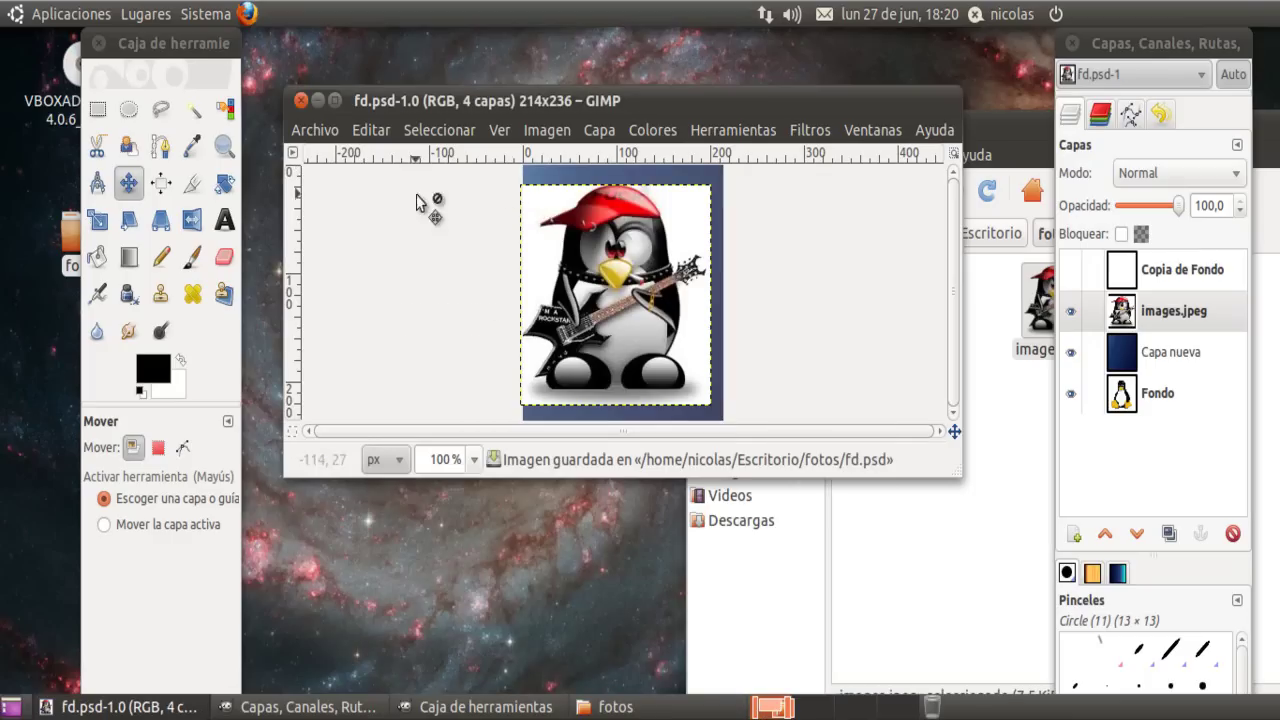
Close the saved image in GIMP and select fd.psd in the fotos folder window.
left_click(301, 101)
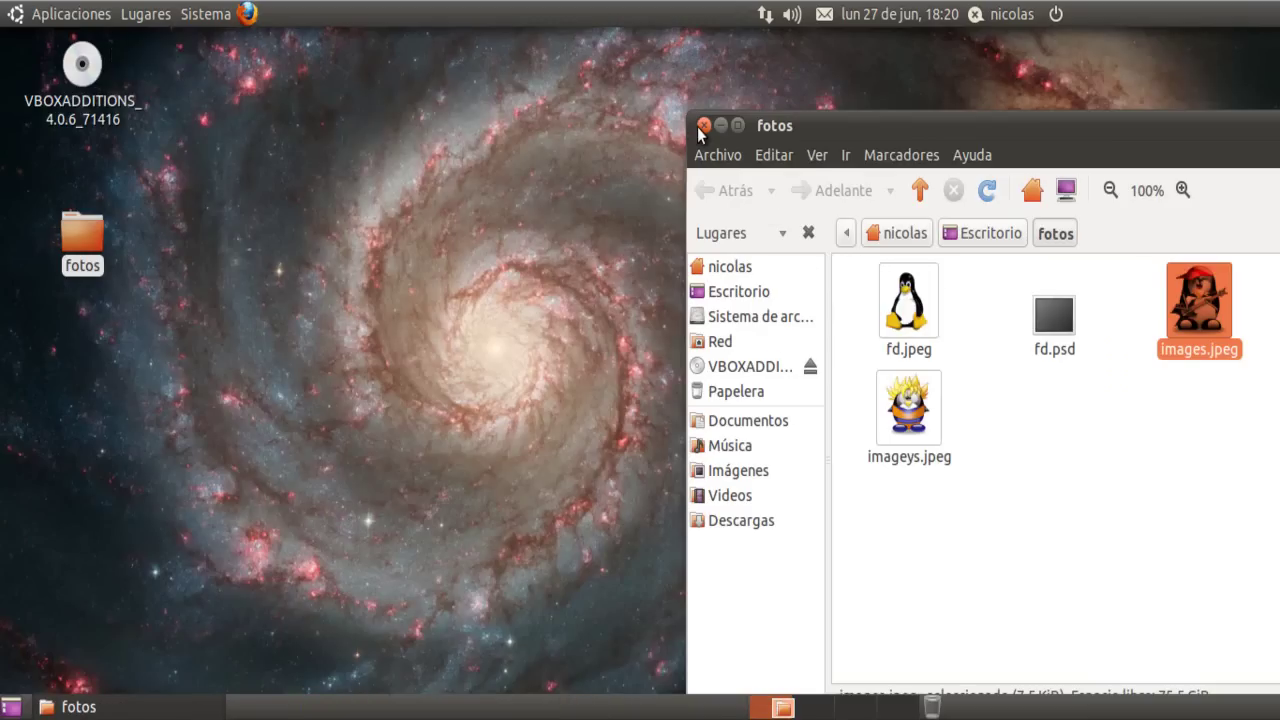
left_click_drag(934, 148, 434, 67)
left_click_drag(540, 325, 574, 257)
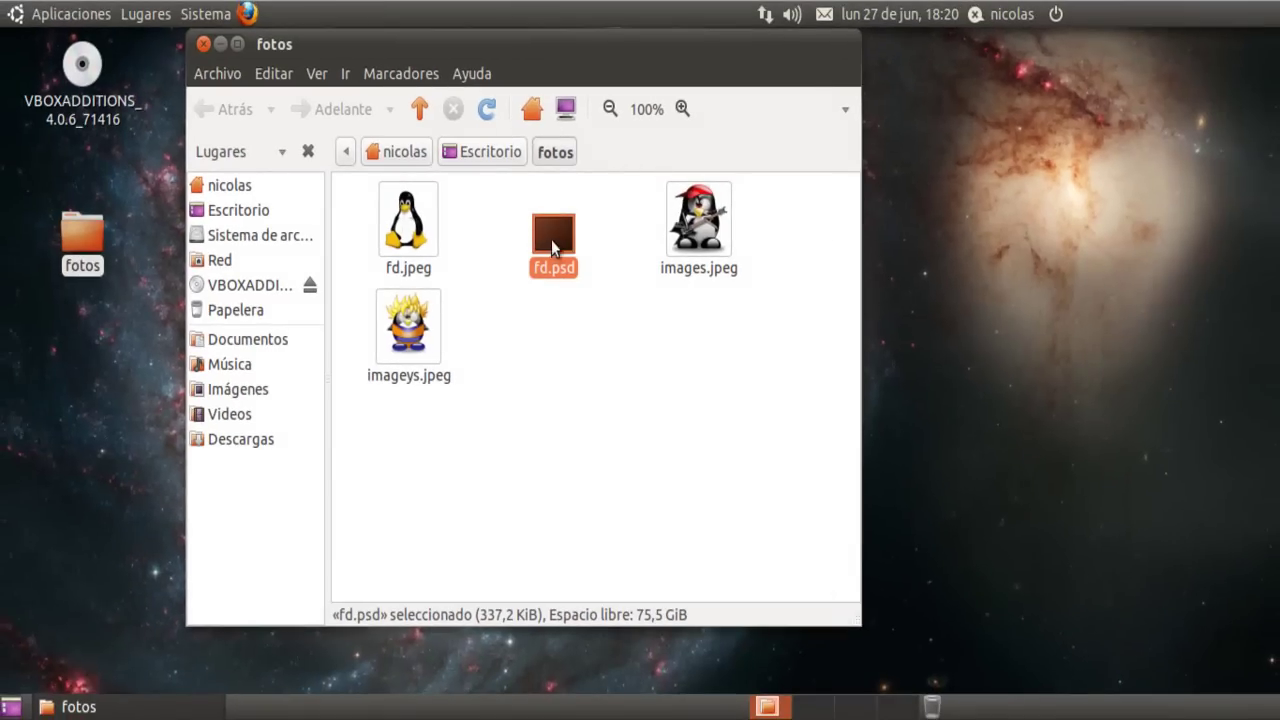
Bring up the right-click actions menu for fd.psd.
right_click(550, 242)
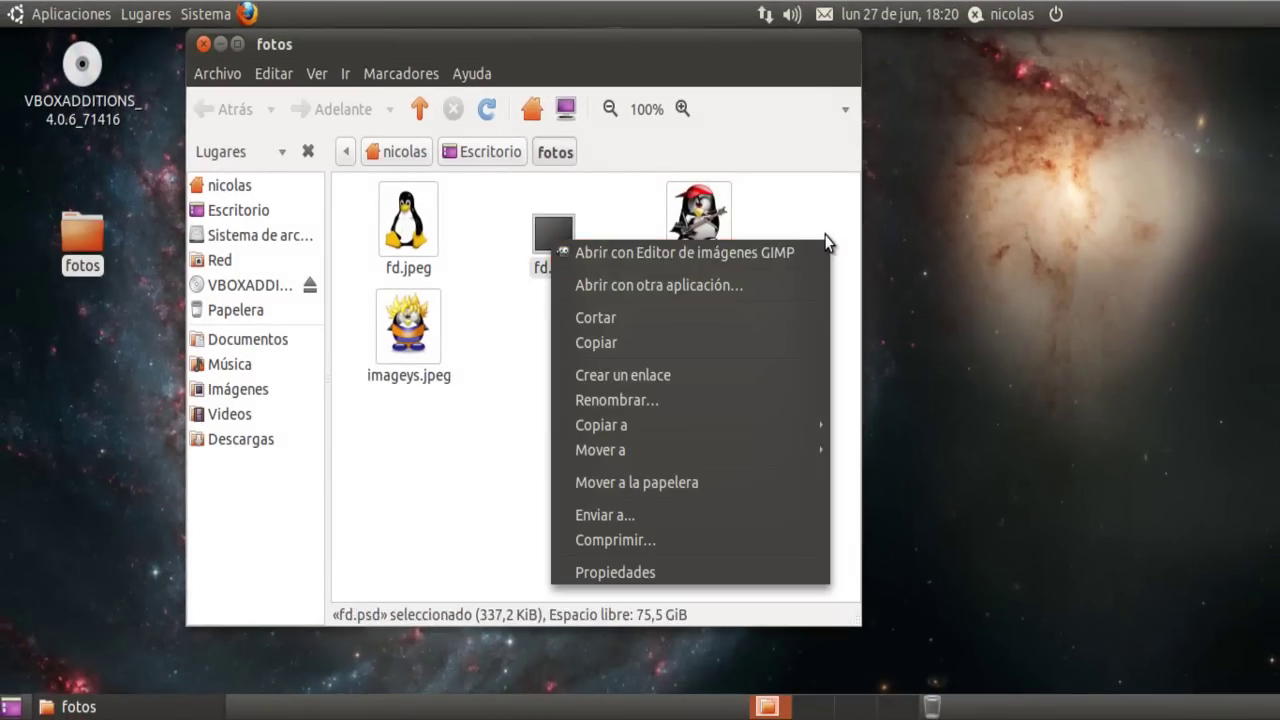
key("Escape")
right_click(550, 242)
Reopen fd.psd with 'Abrir con Editor de imágenes GIMP', then close the fotos window, the image and GIMP.
left_click(603, 252)
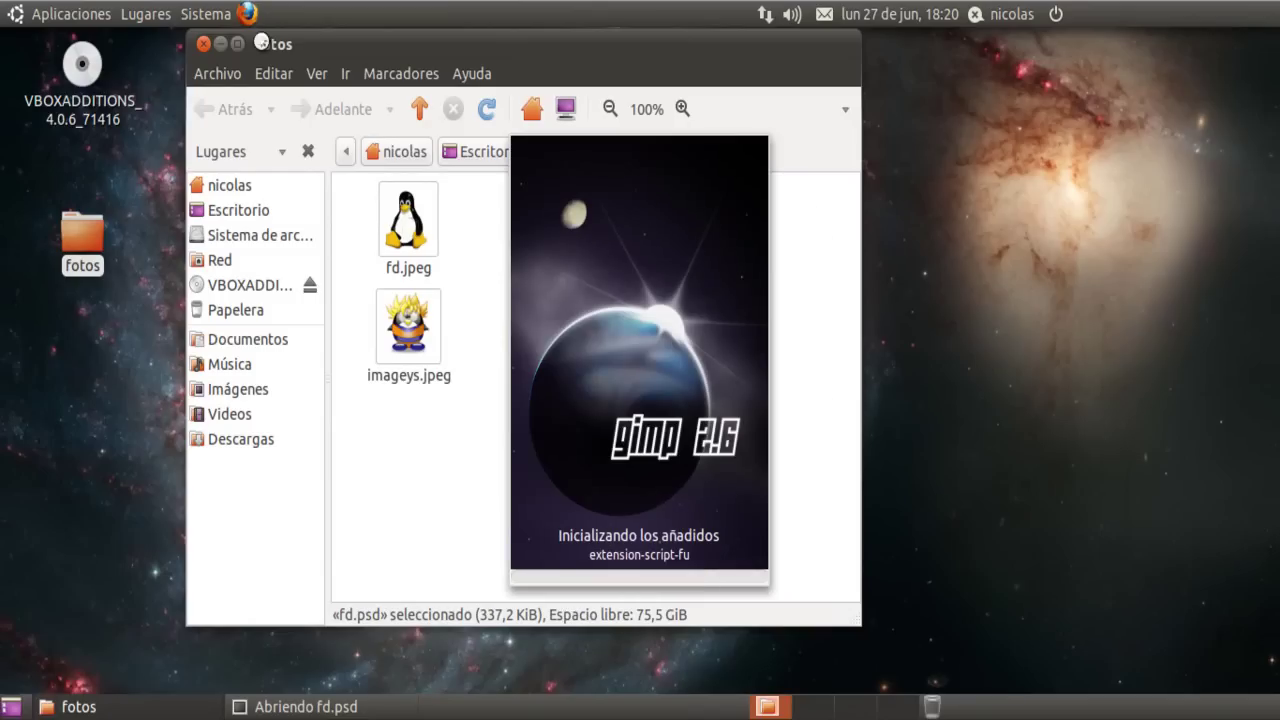
left_click(203, 44)
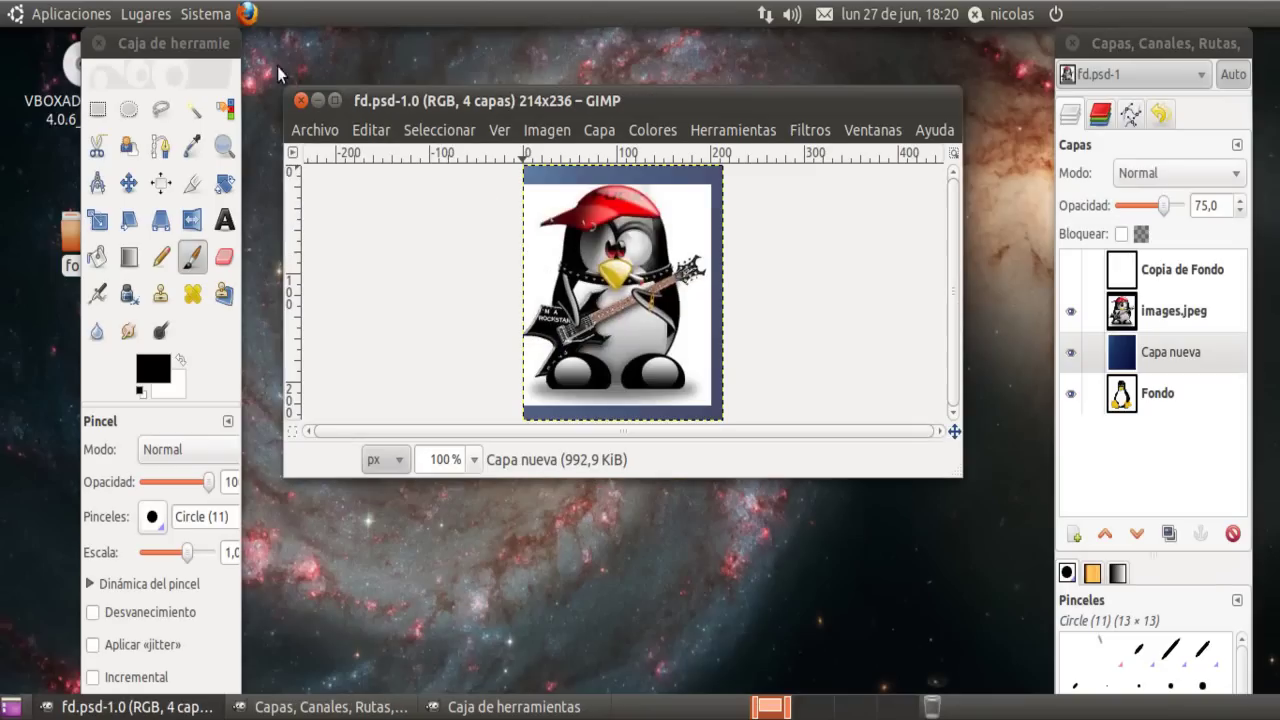
left_click(301, 101)
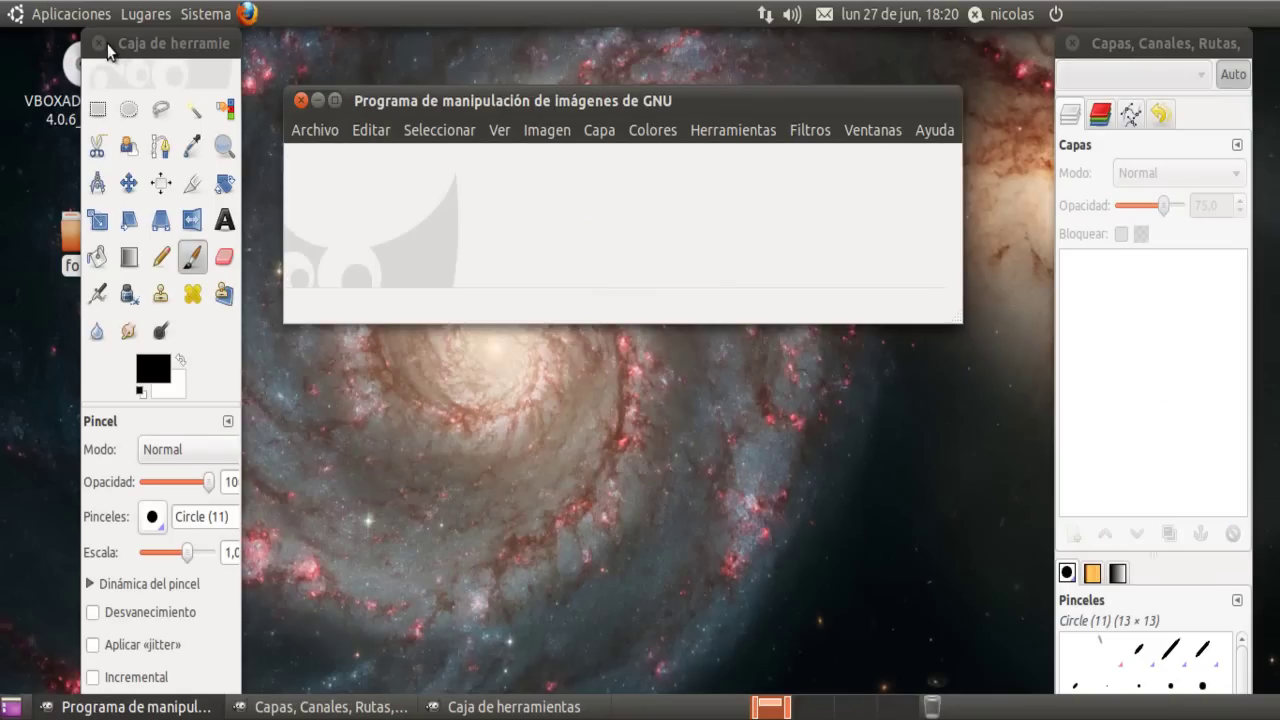
left_click(112, 53)
left_click(301, 100)
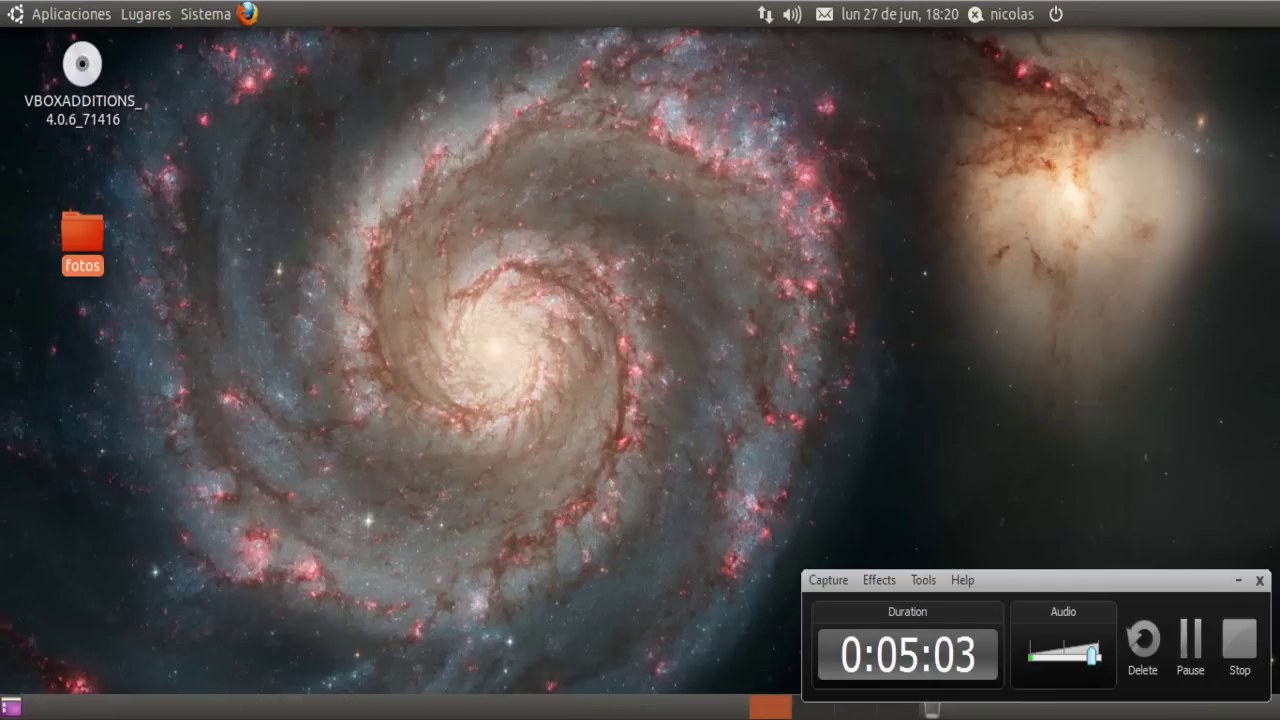